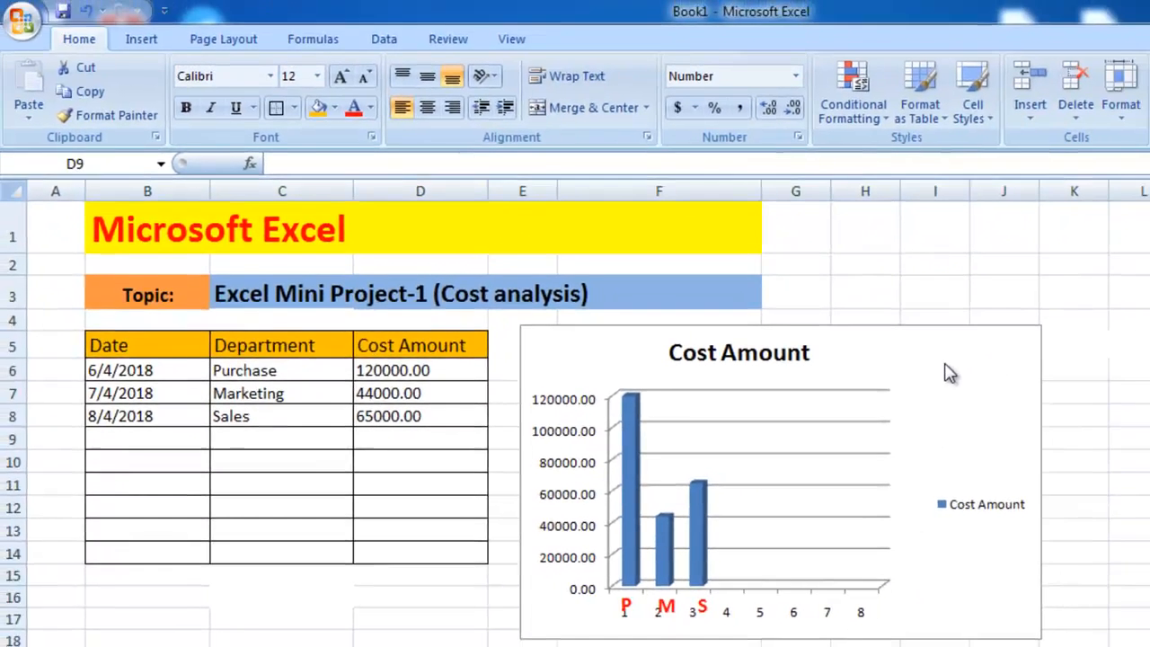
Delete the Cost Amount column chart beside the table.
{"action": "left_click", "coordinate": [940, 364]}
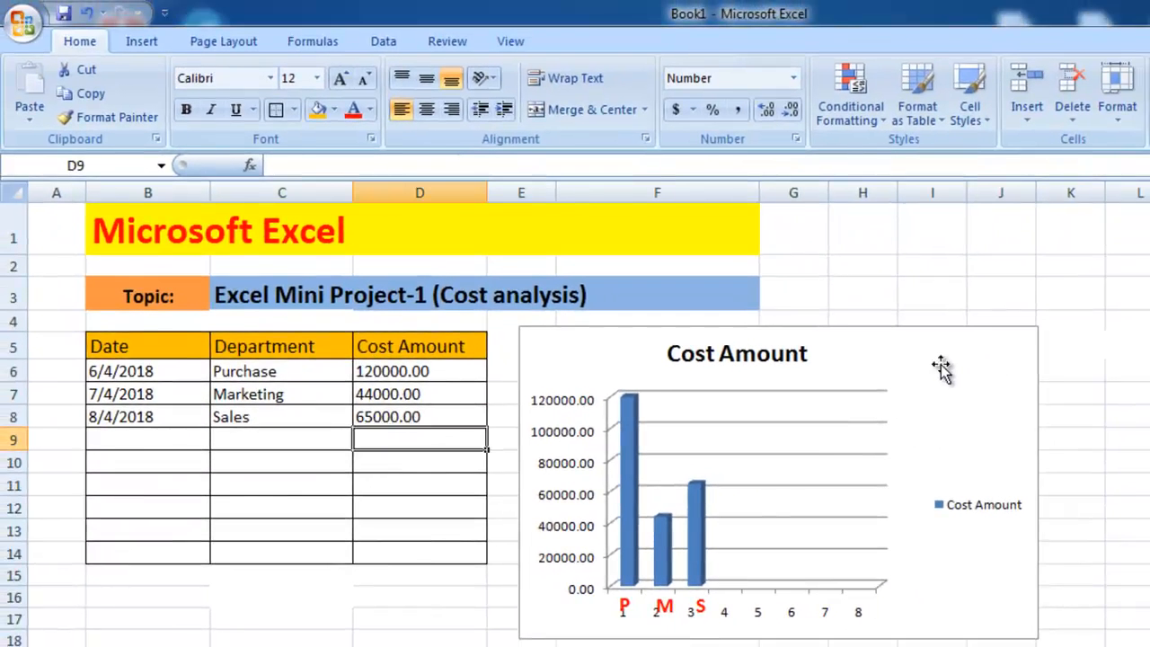
{"action": "left_click", "coordinate": [941, 363]}
{"action": "key", "text": "Delete"}
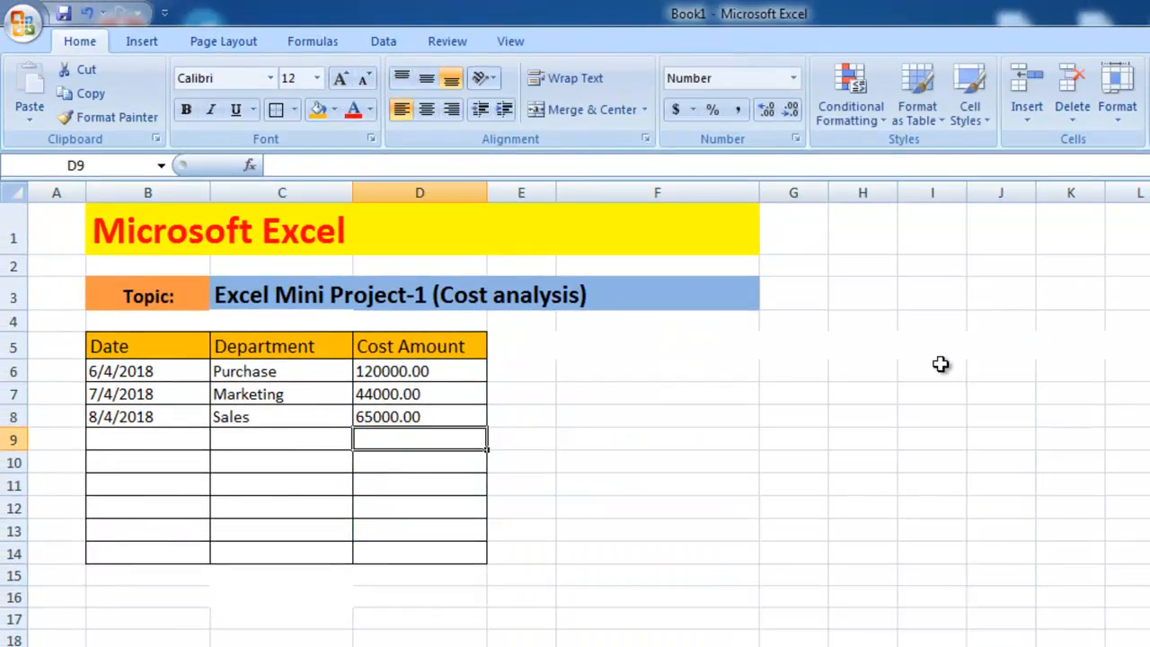
Clear the headers and data from cells B5:D13, keeping the table's formatting.
{"action": "left_click", "coordinate": [372, 614]}
{"action": "left_click_drag", "start_coordinate": [98, 344], "coordinate": [431, 542]}
{"action": "key", "text": "Delete"}
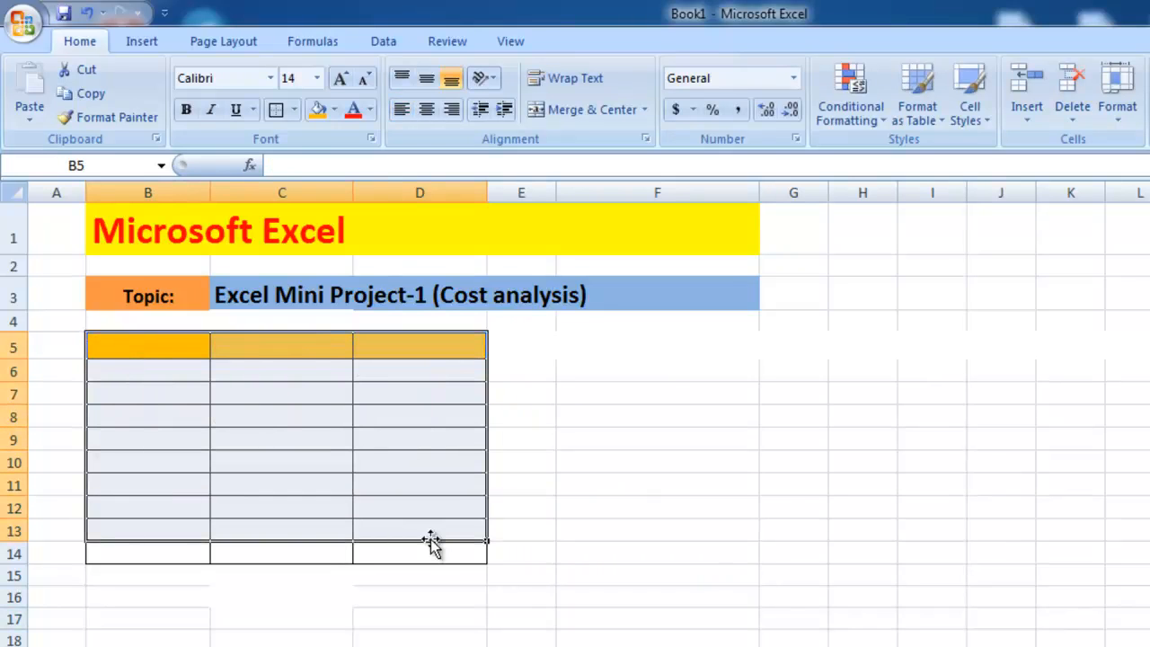
{"action": "left_click", "coordinate": [619, 528]}
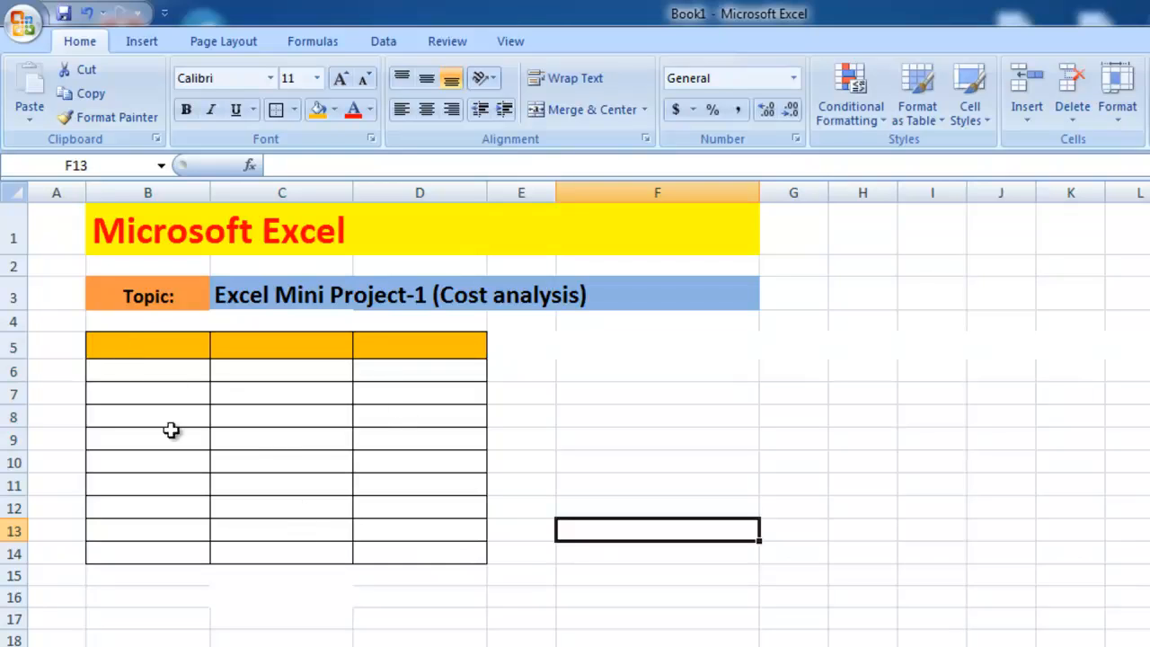
Apply All Borders to the table range B5:D14.
{"action": "left_click_drag", "start_coordinate": [99, 346], "coordinate": [424, 549]}
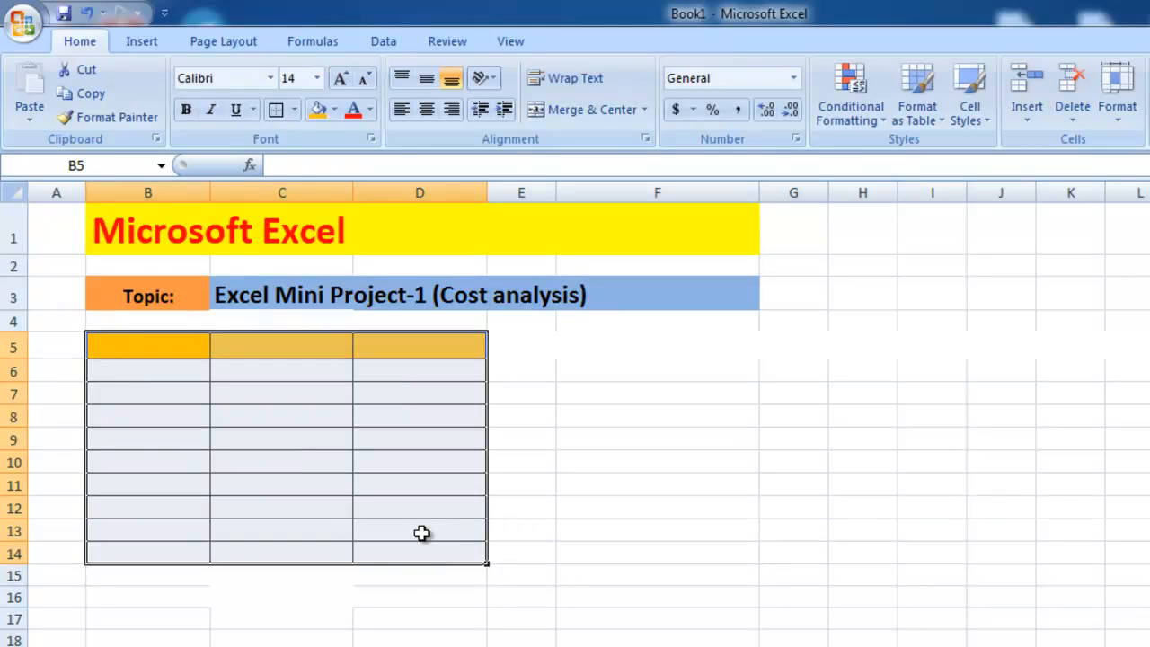
{"action": "left_click", "coordinate": [595, 503]}
{"action": "left_click_drag", "start_coordinate": [103, 346], "coordinate": [404, 555]}
{"action": "left_click", "coordinate": [119, 344]}
{"action": "left_click_drag", "start_coordinate": [128, 344], "coordinate": [465, 550]}
{"action": "left_click", "coordinate": [293, 110]}
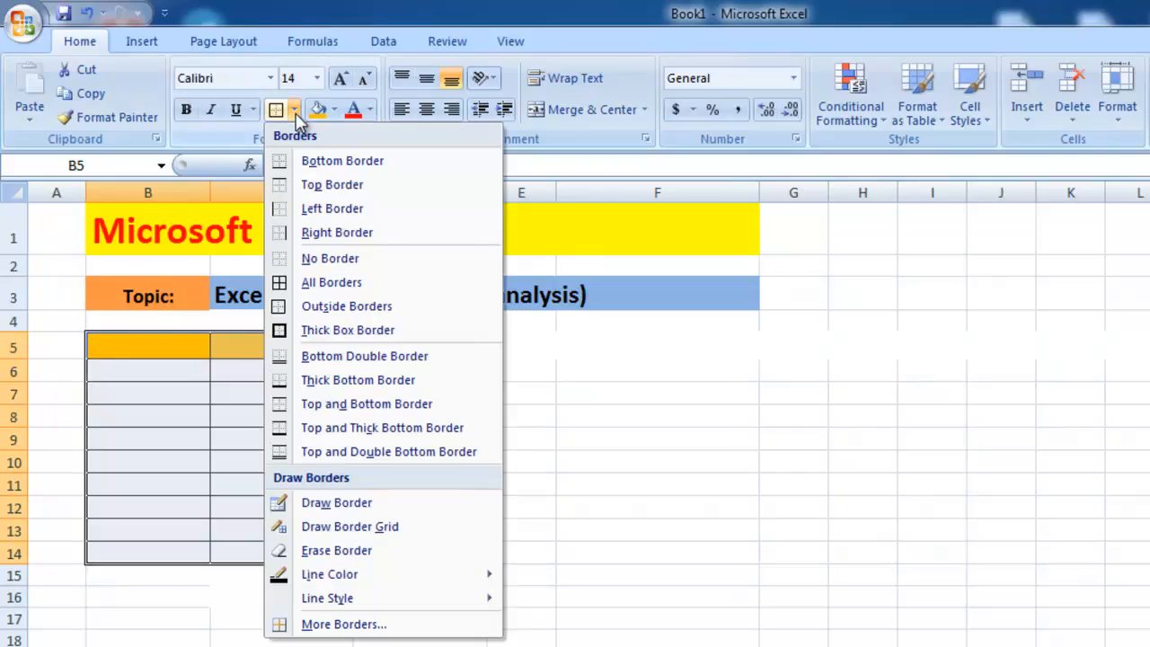
{"action": "left_click", "coordinate": [313, 282]}
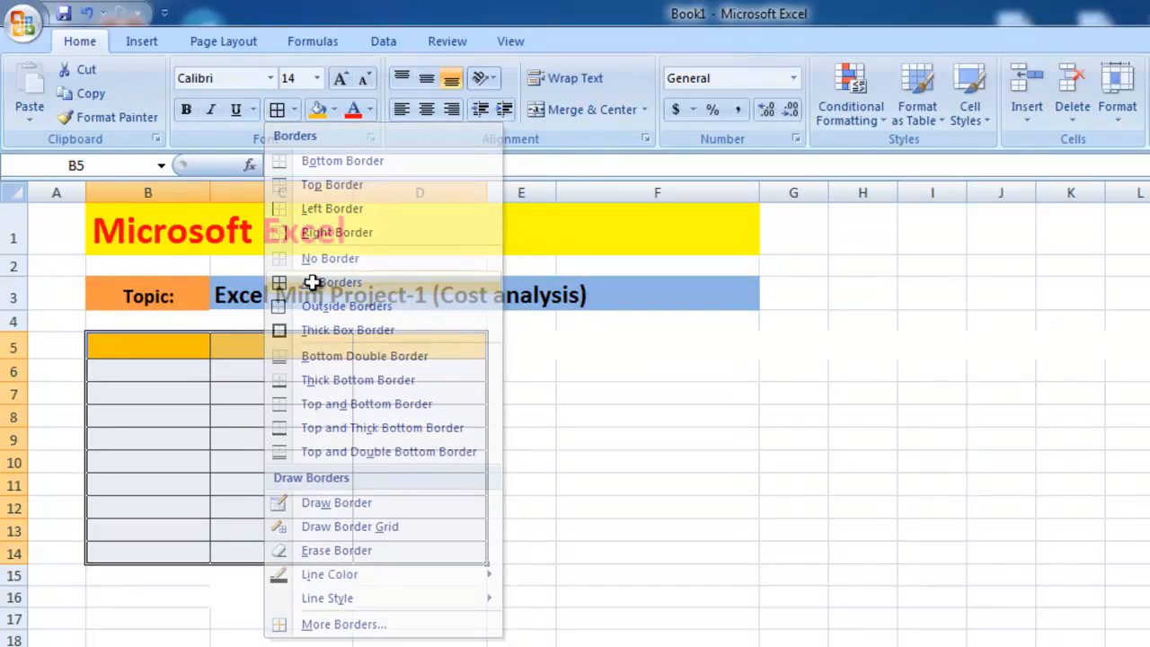
{"action": "left_click", "coordinate": [411, 425]}
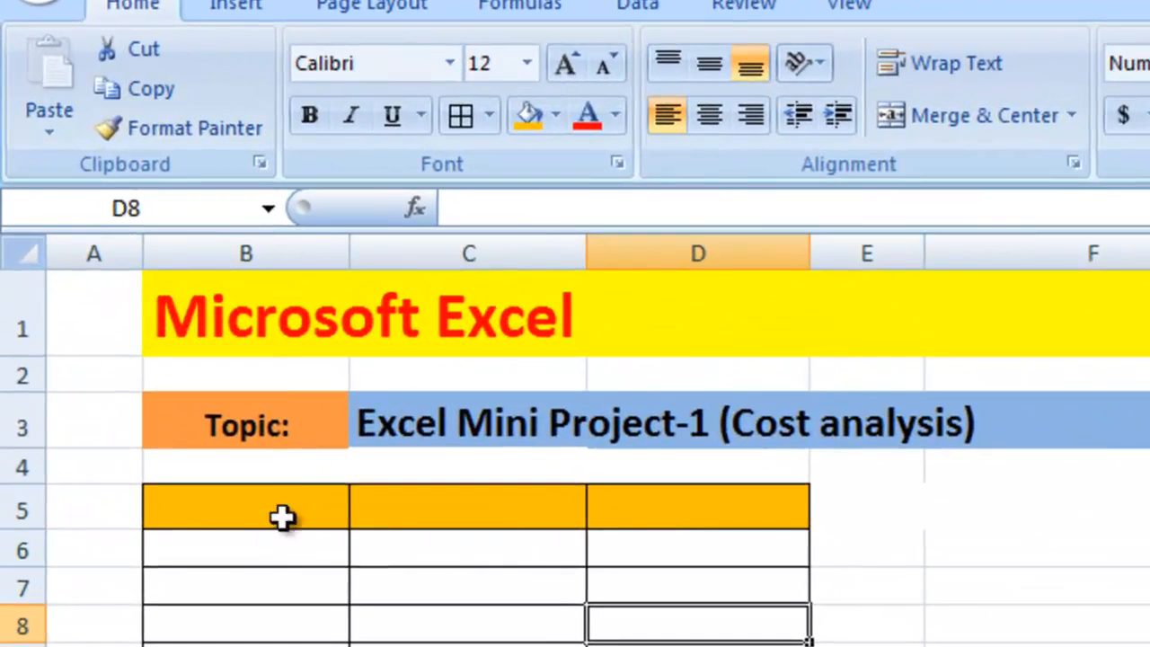
Fill the header cells B5:D5 with the darker orange from the recent colors.
{"action": "left_click", "coordinate": [198, 516]}
{"action": "left_click_drag", "start_coordinate": [735, 513], "coordinate": [266, 519]}
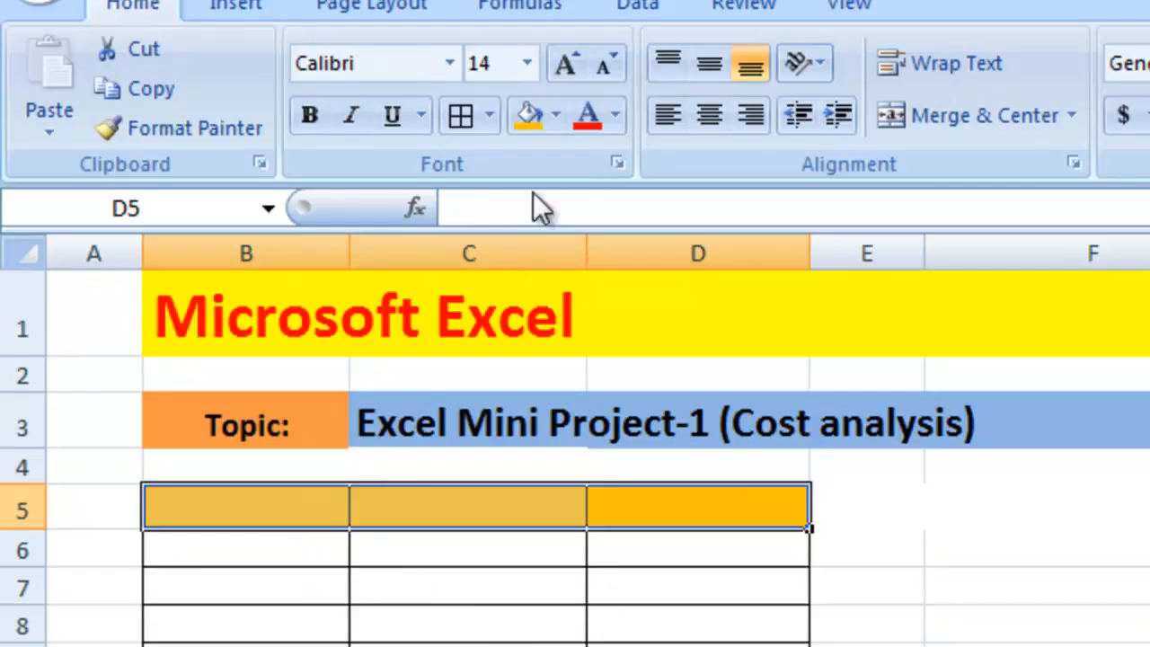
{"action": "left_click", "coordinate": [556, 116]}
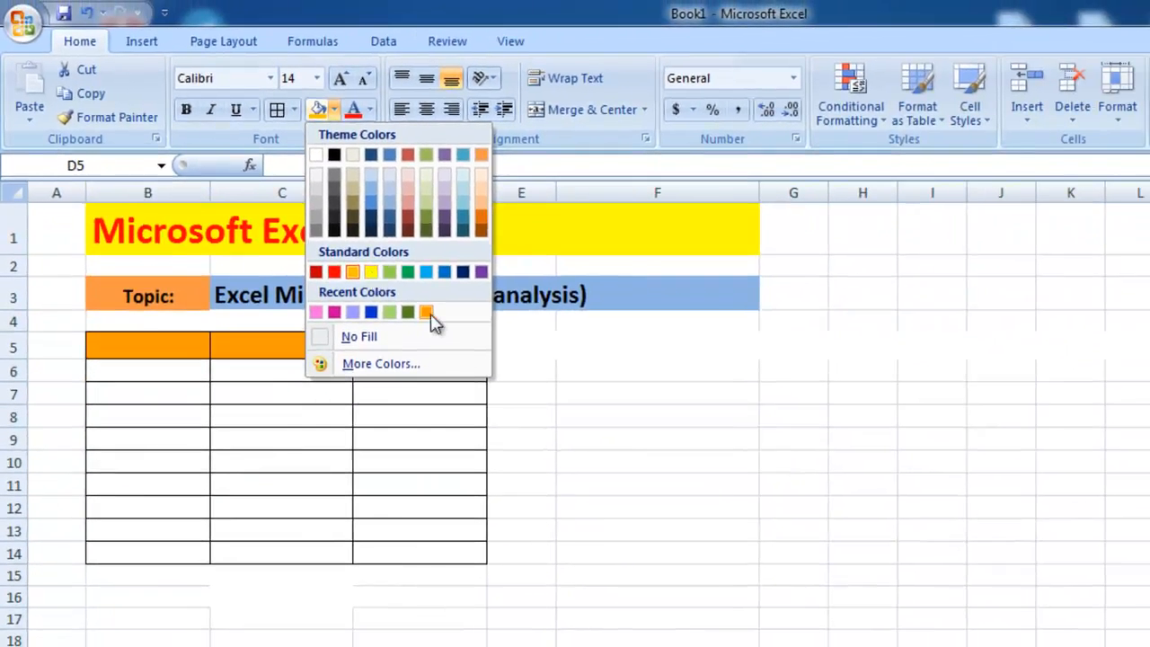
{"action": "left_click", "coordinate": [706, 449]}
{"action": "left_click", "coordinate": [267, 436]}
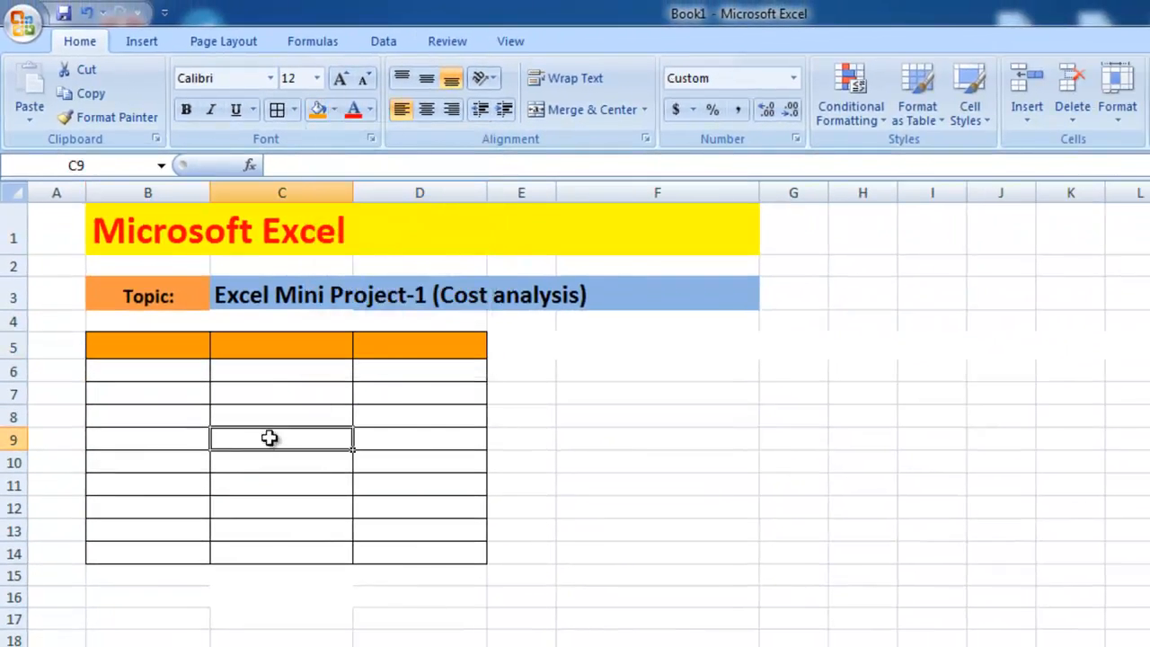
Enter the column headers "Date" in B5 and "Department" in C5.
{"action": "left_click", "coordinate": [192, 349]}
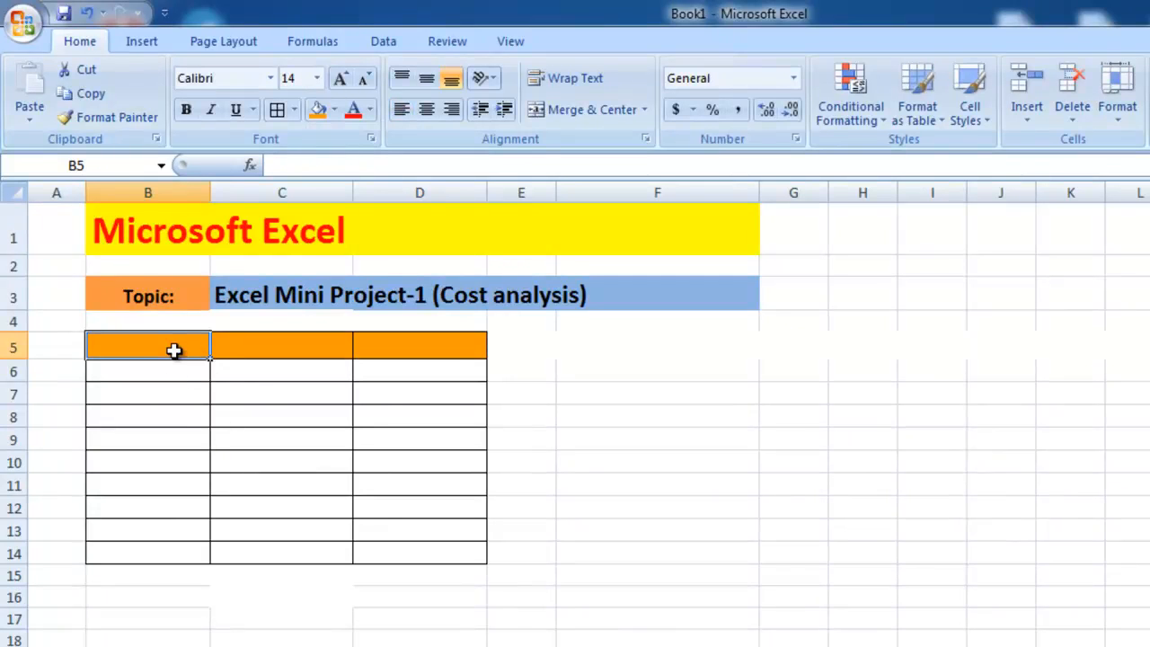
{"action": "double_click", "coordinate": [174, 350]}
{"action": "type", "text": "Dat"}
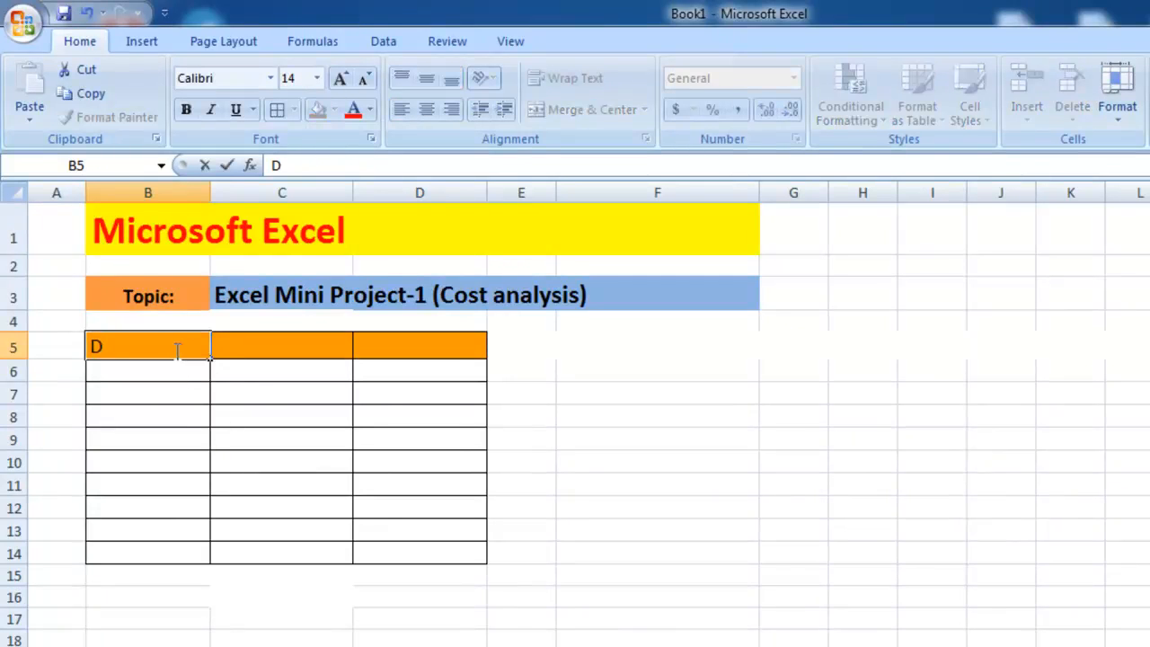
{"action": "type", "text": "e"}
{"action": "key", "text": "Tab"}
{"action": "type", "text": "Depart"}
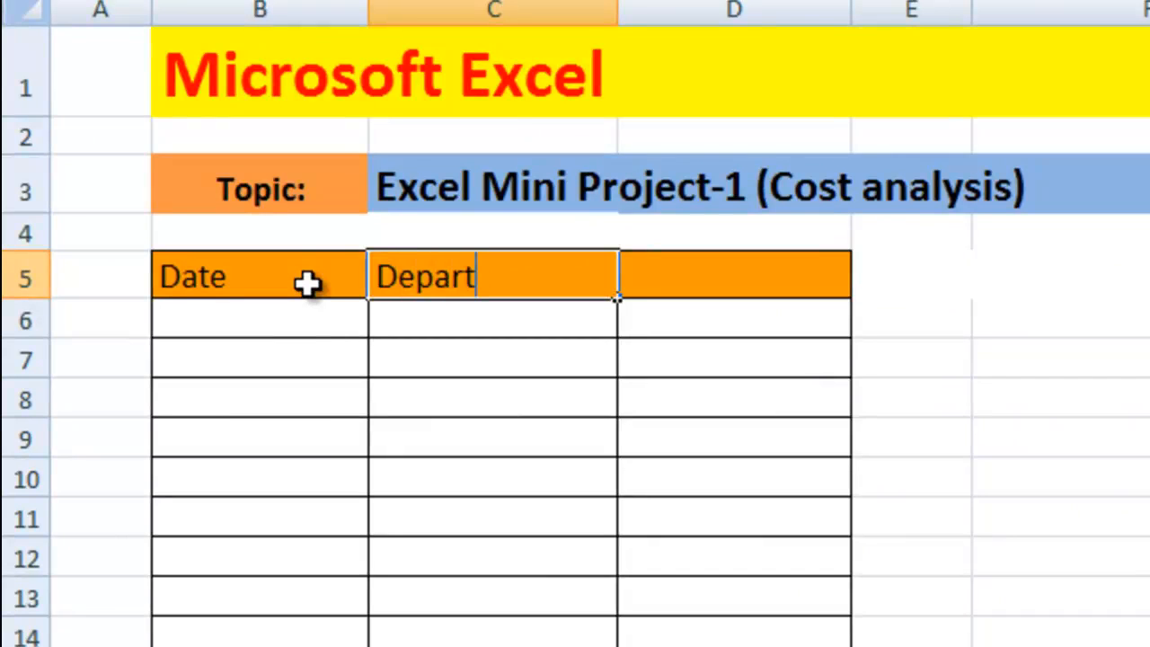
{"action": "type", "text": "ment"}
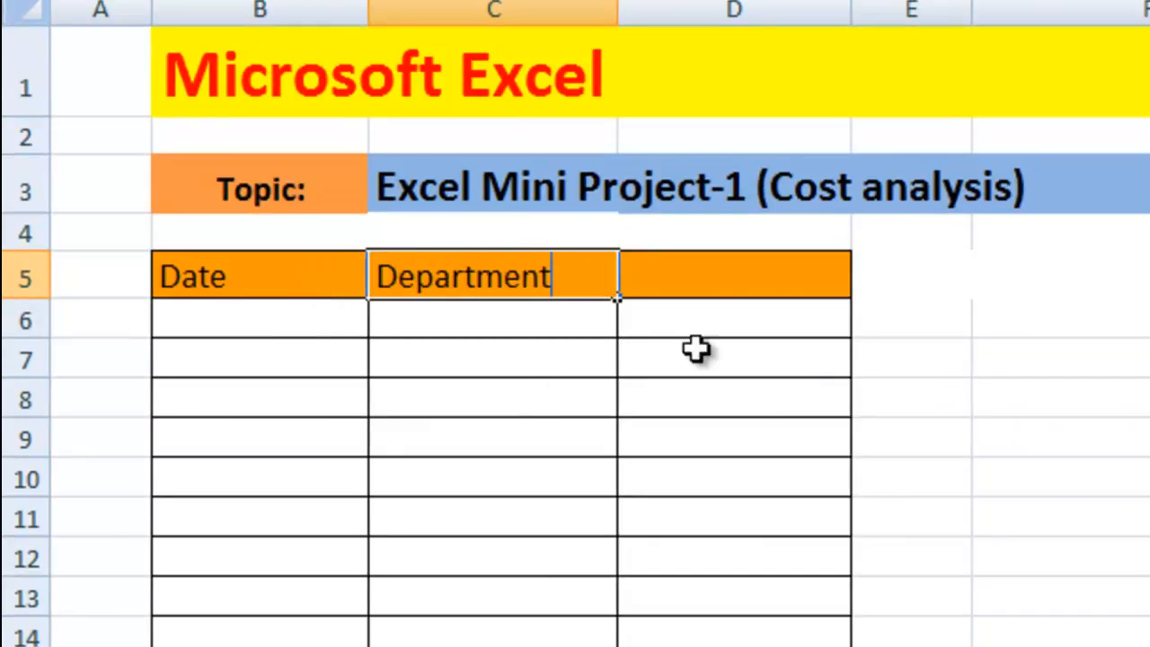
Enter the header "Amount of Cost" in D5 and widen column D slightly so the text fits.
{"action": "left_click", "coordinate": [745, 286]}
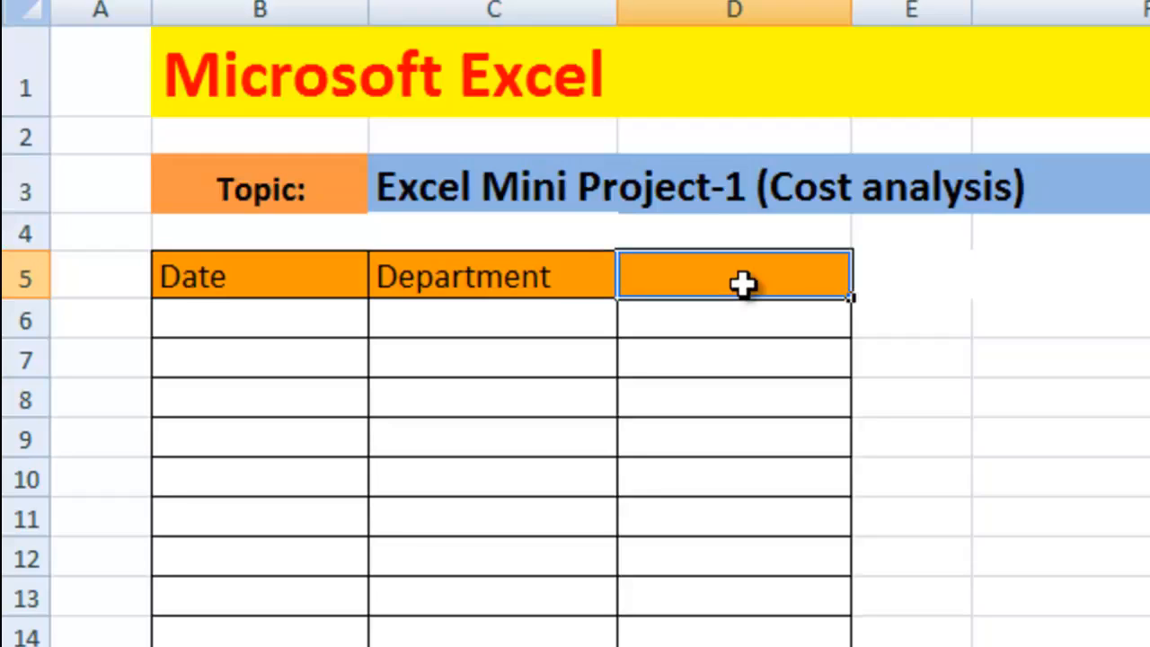
{"action": "type", "text": "A"}
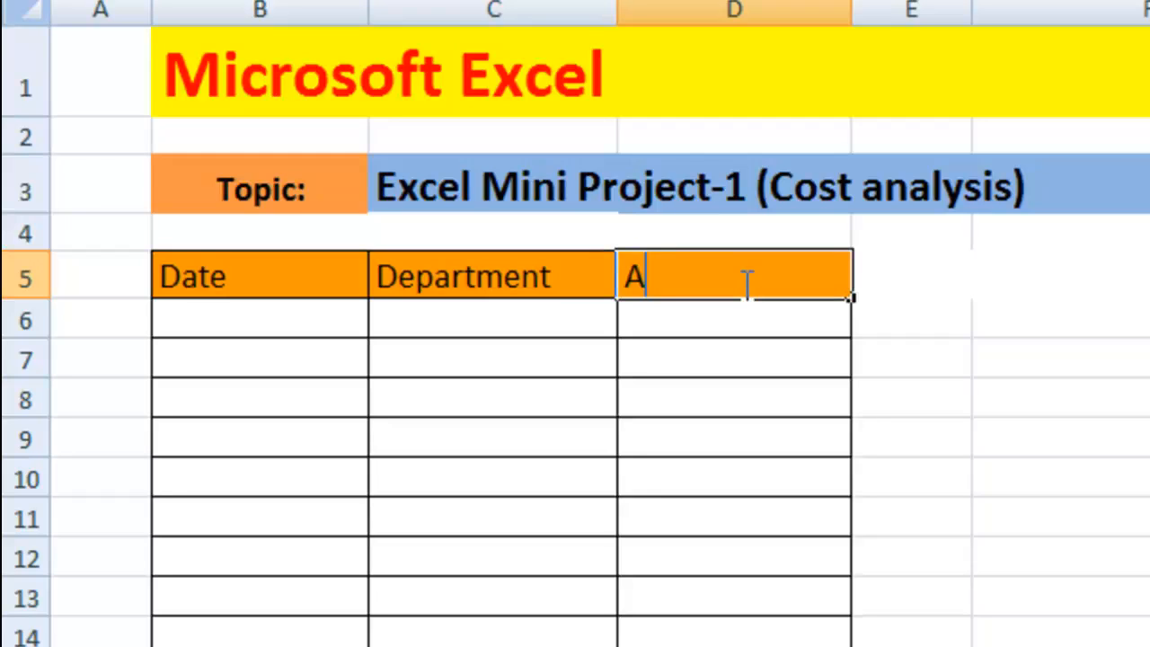
{"action": "type", "text": "mount"}
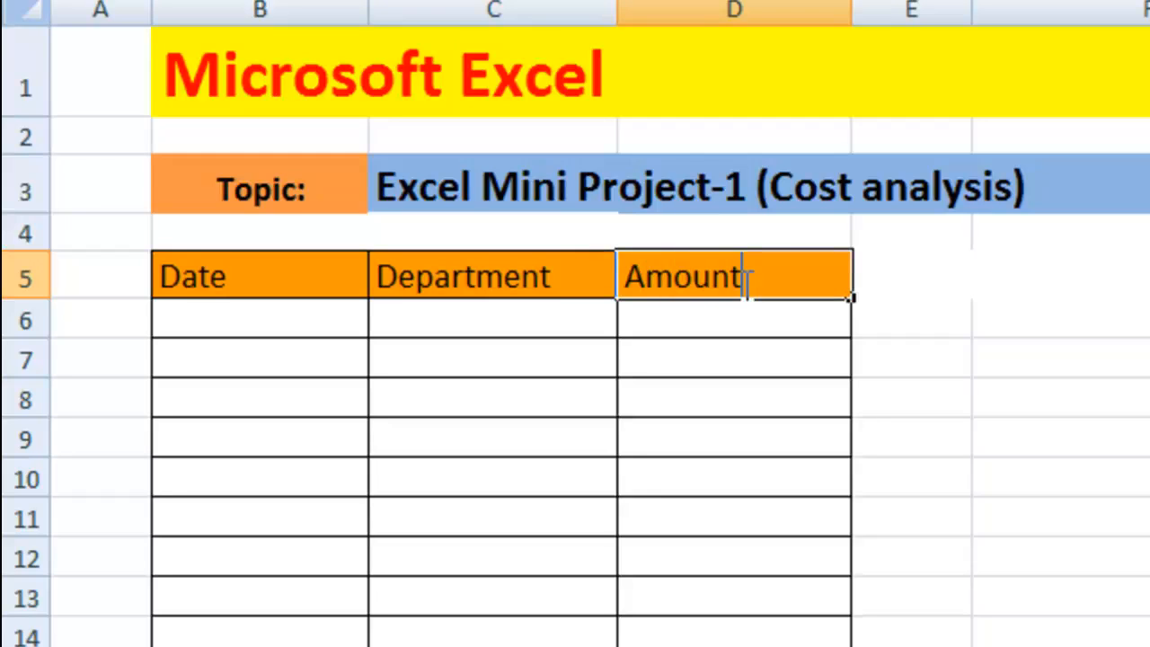
{"action": "type", "text": " of Cost"}
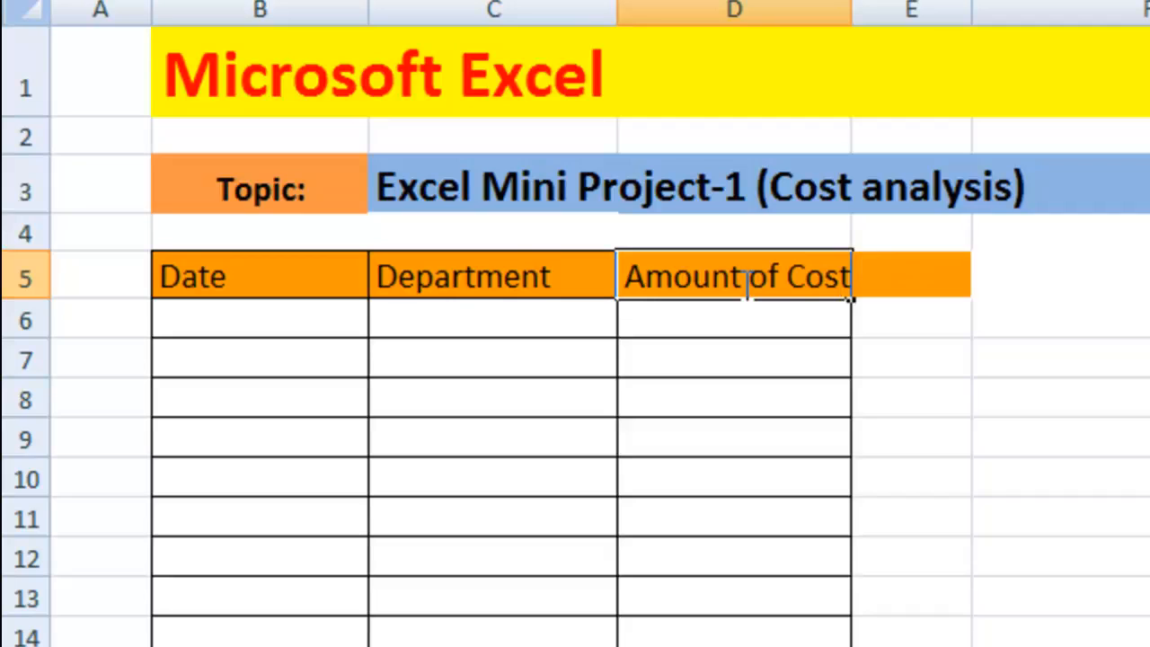
{"action": "left_click", "coordinate": [711, 591]}
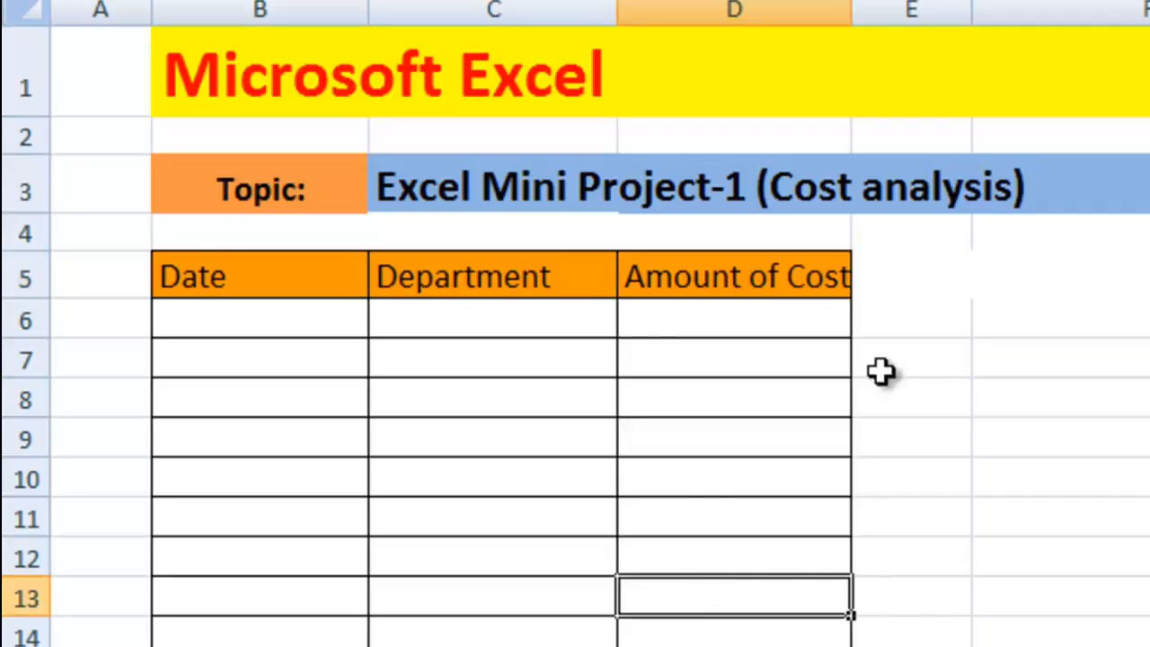
{"action": "left_click_drag", "start_coordinate": [850, 23], "coordinate": [875, 22]}
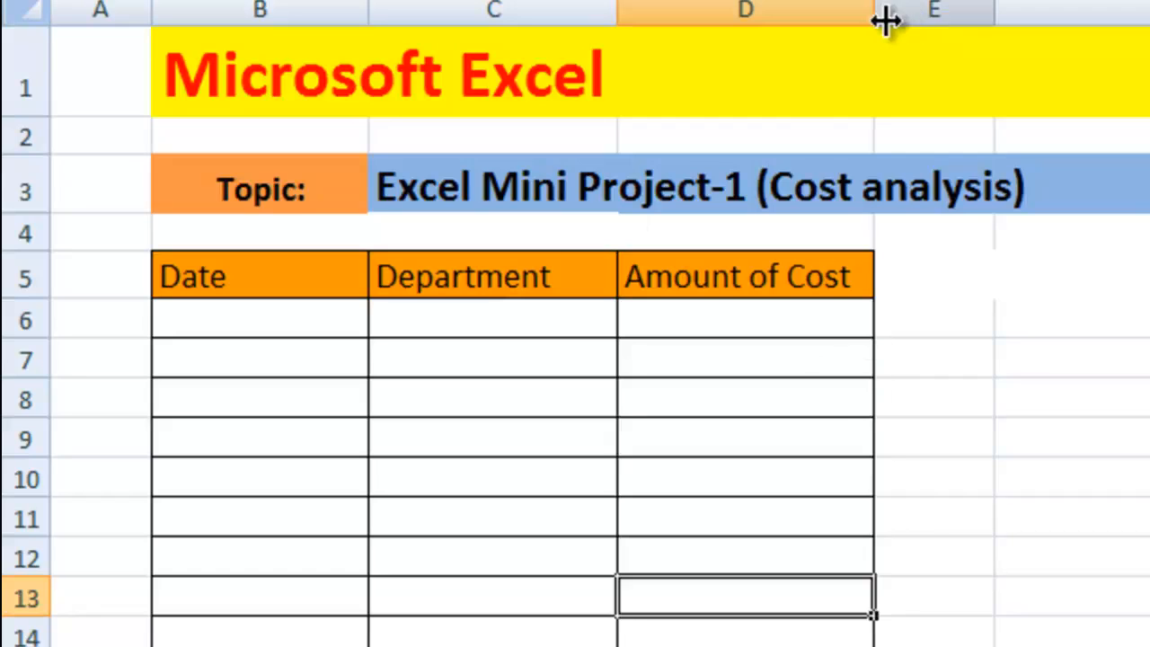
Enter the date 5/4/2018 in B6 as the first record's date.
{"action": "left_click", "coordinate": [298, 328]}
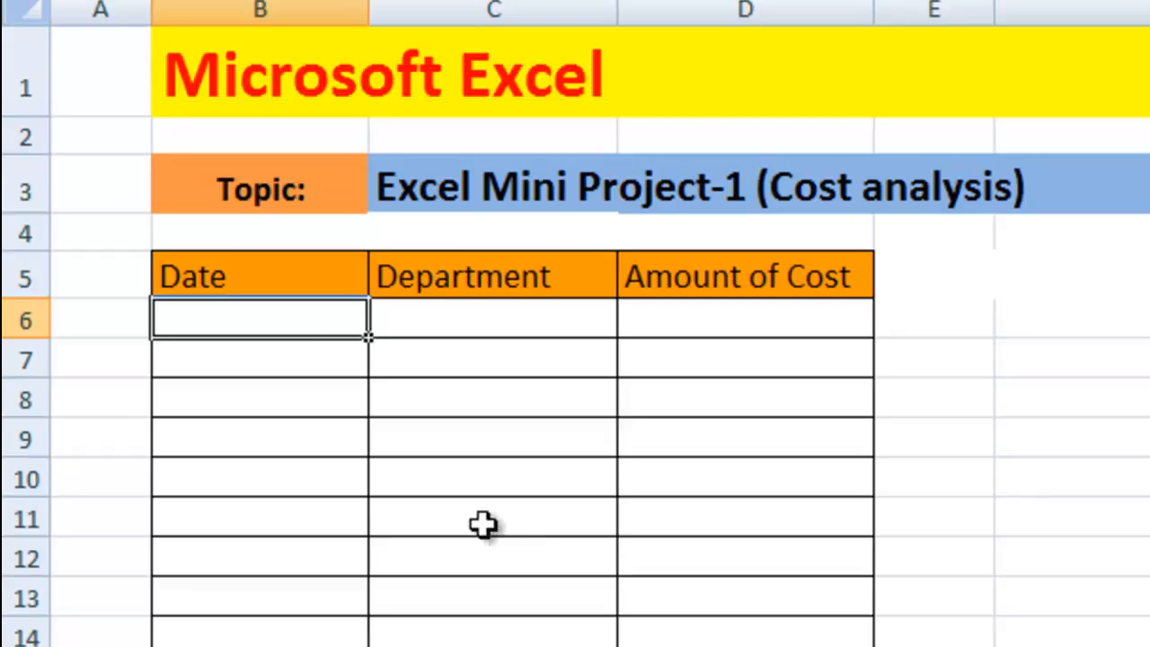
{"action": "double_click", "coordinate": [259, 321]}
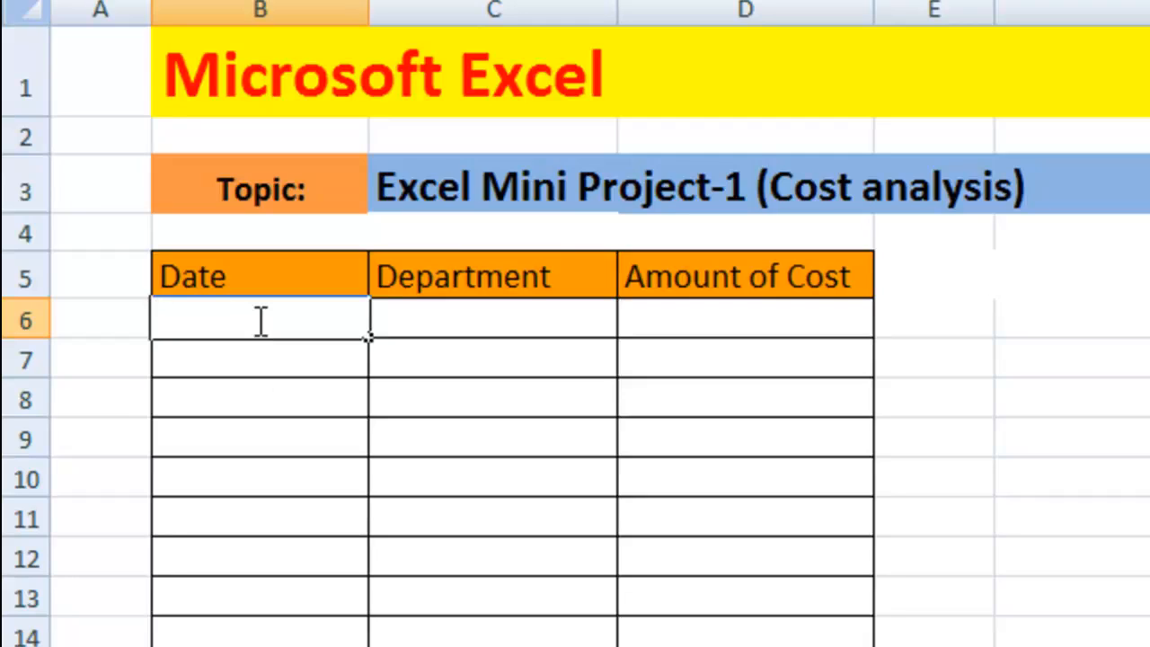
{"action": "type", "text": "5/4/10"}
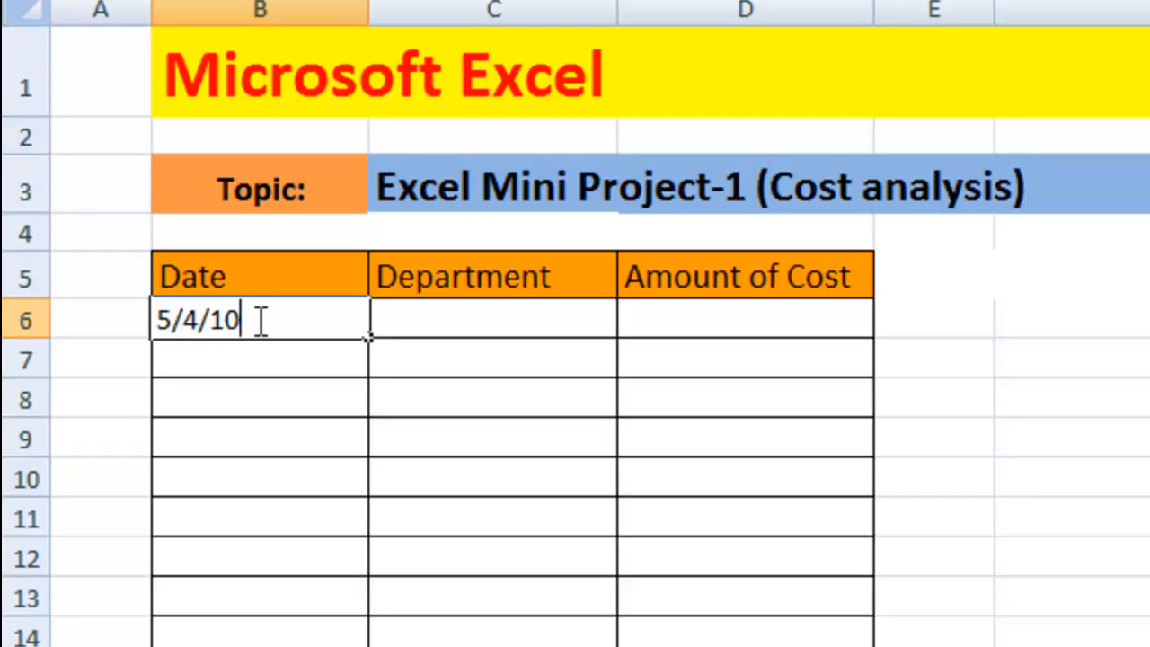
{"action": "key", "text": "BackSpace"}
{"action": "key", "text": "BackSpace"}
{"action": "type", "text": "2019"}
{"action": "key", "text": "Tab"}
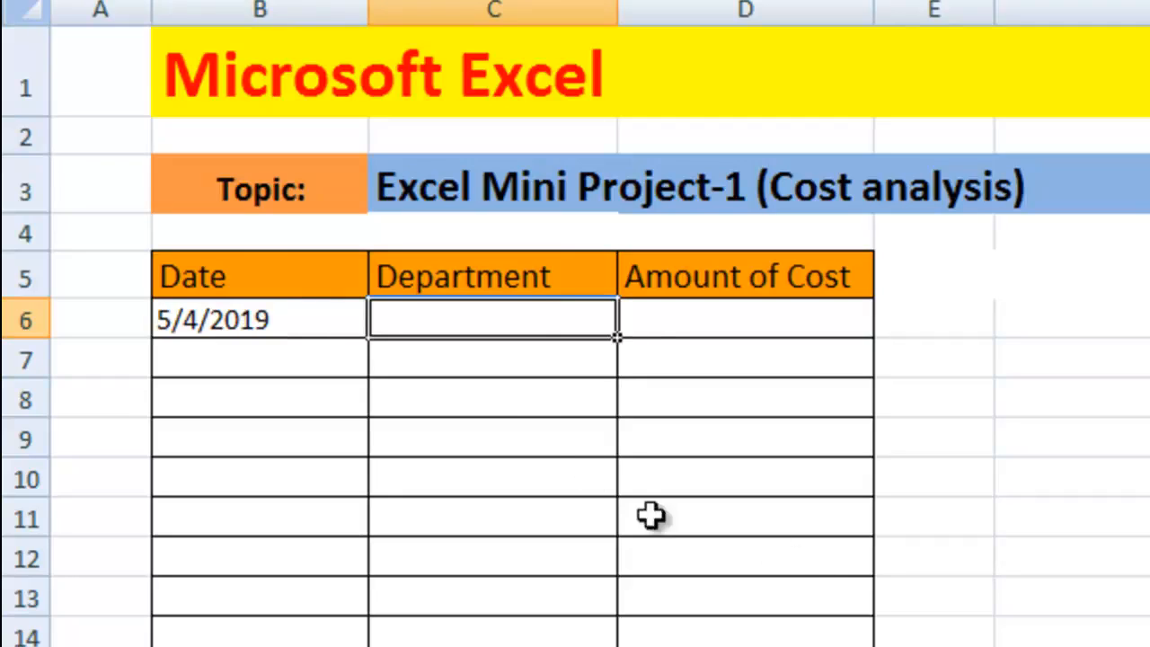
{"action": "left_click", "coordinate": [239, 325]}
{"action": "double_click", "coordinate": [266, 319]}
{"action": "key", "text": "BackSpace"}
{"action": "type", "text": "8"}
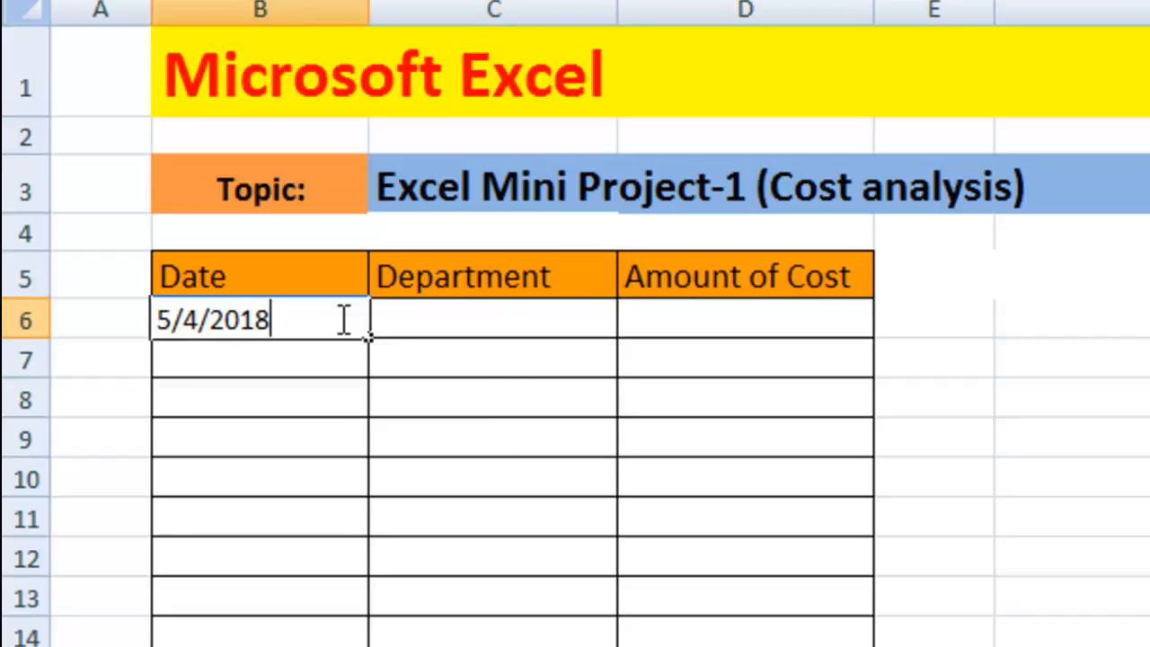
{"action": "left_click", "coordinate": [499, 429]}
Enter "Purchase" as the department in C6.
{"action": "left_click", "coordinate": [482, 328]}
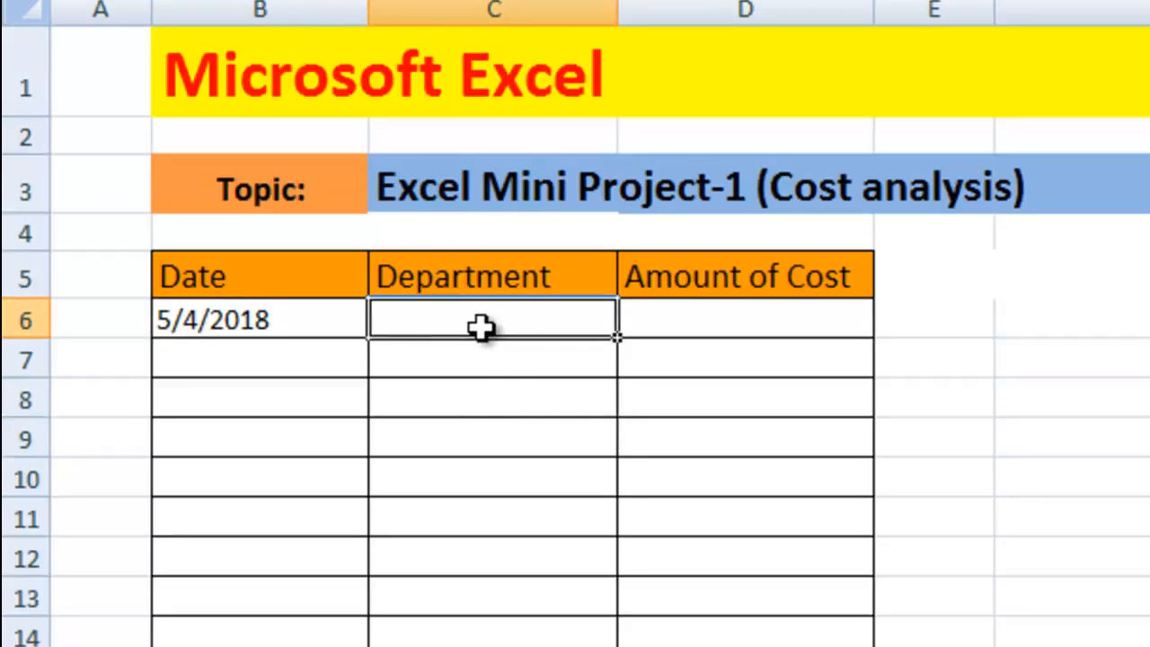
{"action": "type", "text": "P"}
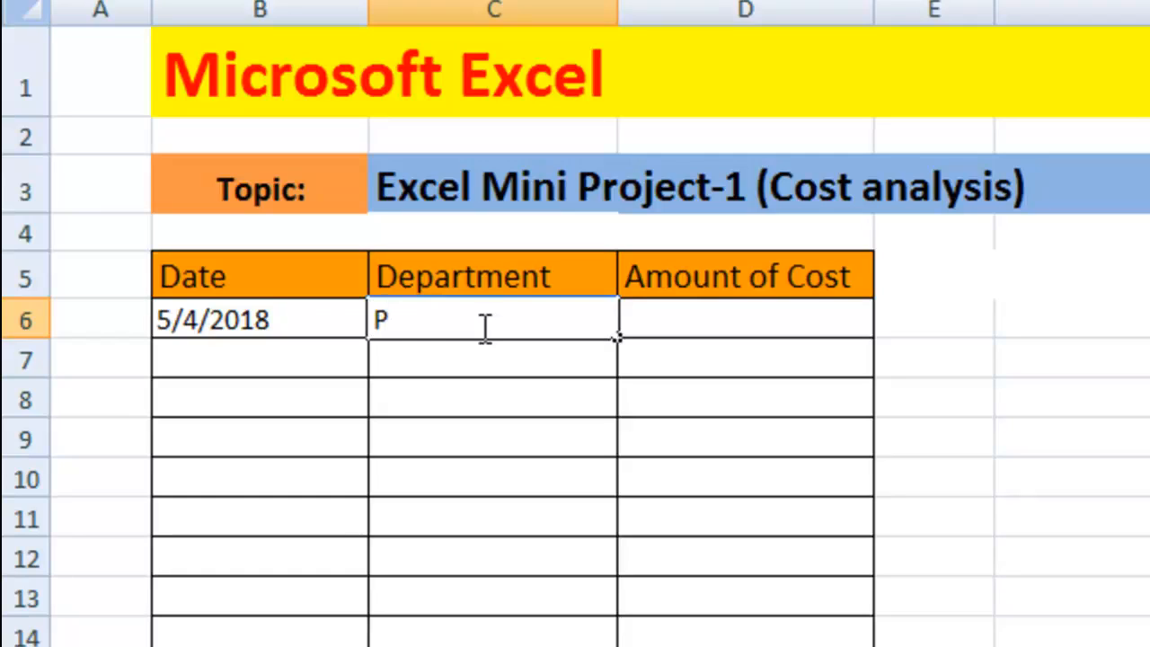
{"action": "type", "text": "urcha"}
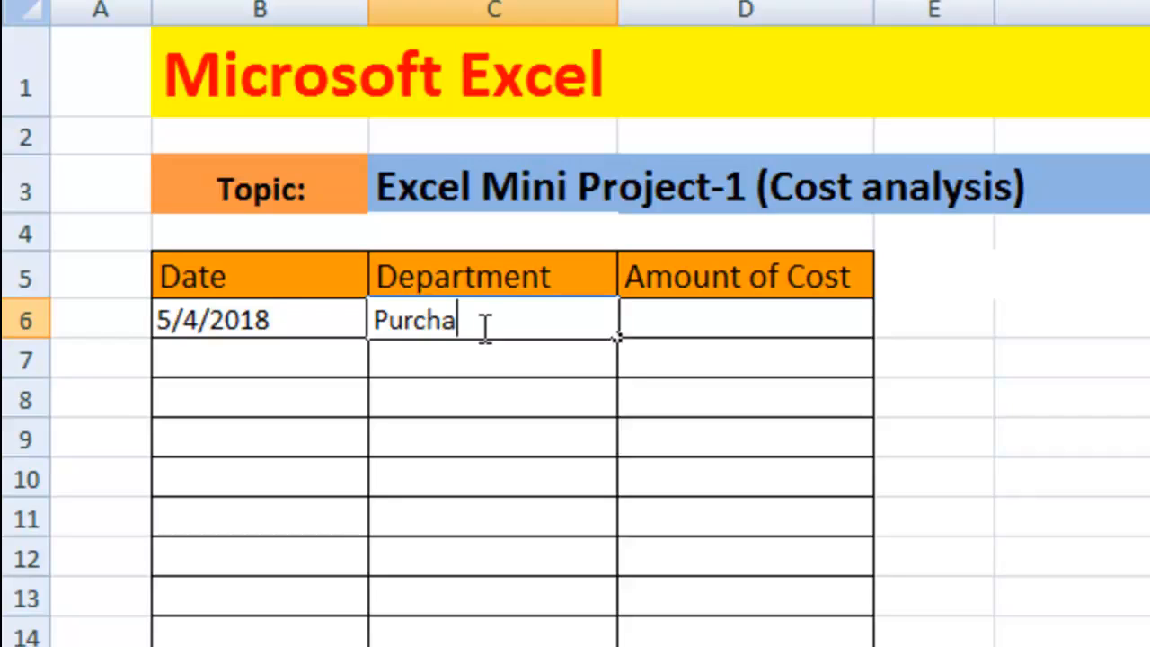
{"action": "type", "text": "se"}
{"action": "left_click", "coordinate": [525, 462]}
Enter 80000 as the amount of cost for the Purchase department in D6.
{"action": "left_click", "coordinate": [751, 316]}
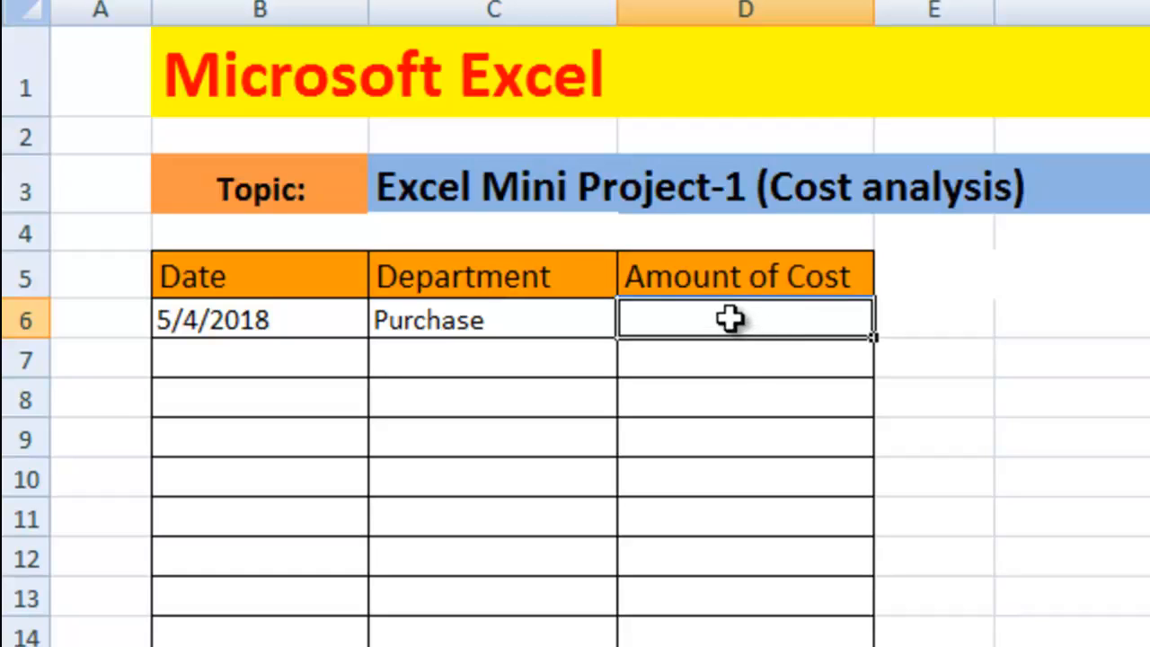
{"action": "left_click", "coordinate": [734, 411]}
{"action": "left_click", "coordinate": [704, 315]}
{"action": "type", "text": "80000"}
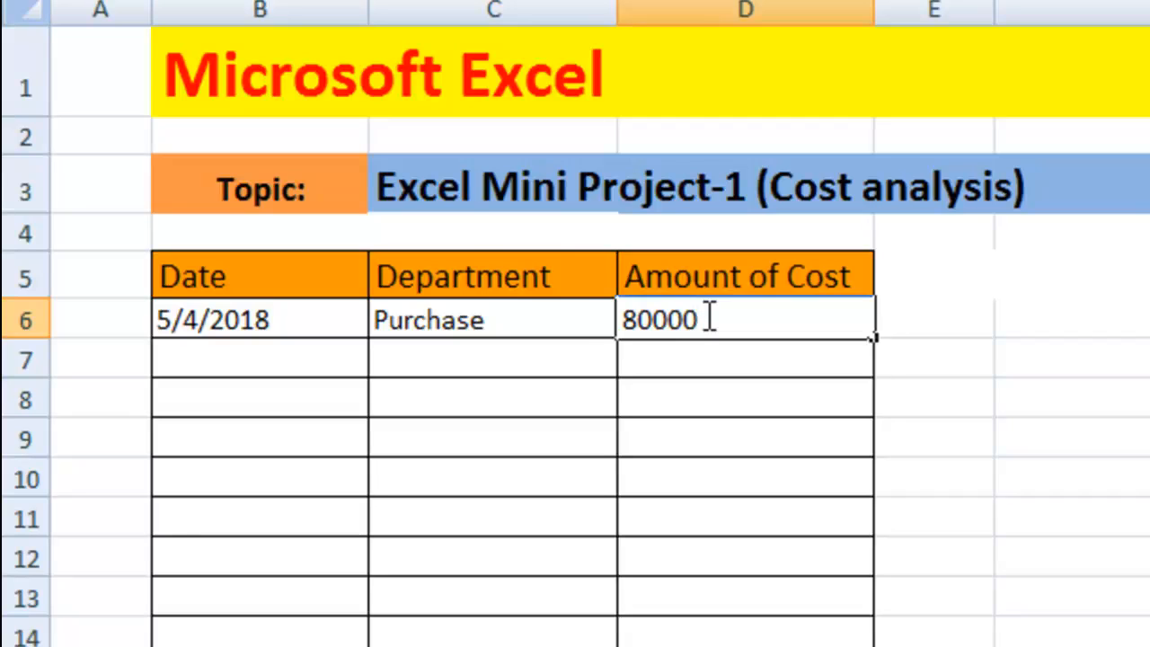
{"action": "key", "text": "Return"}
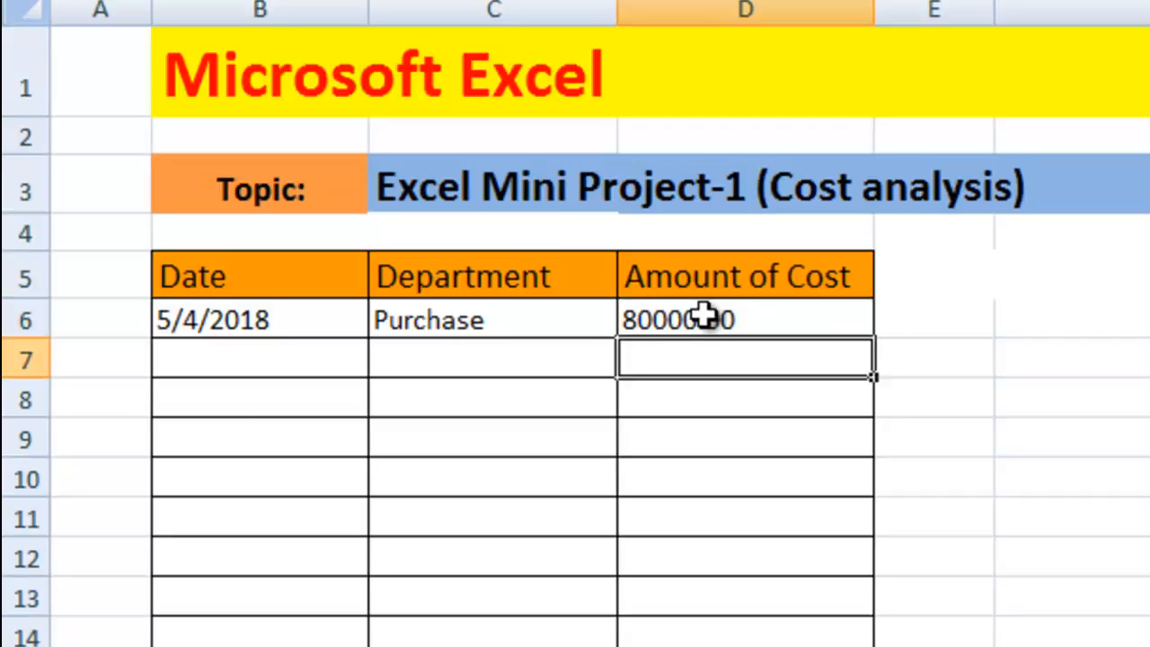
Enter the date 6/4/2018 in B7 for the second record.
{"action": "left_click", "coordinate": [244, 362]}
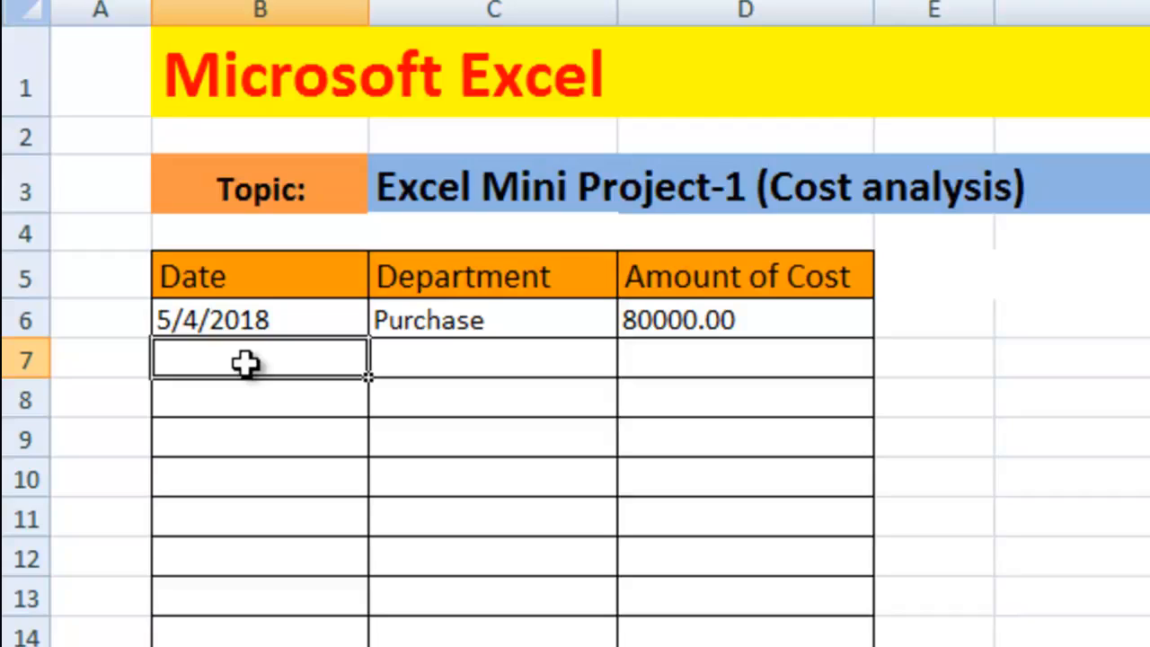
{"action": "type", "text": "6/4/"}
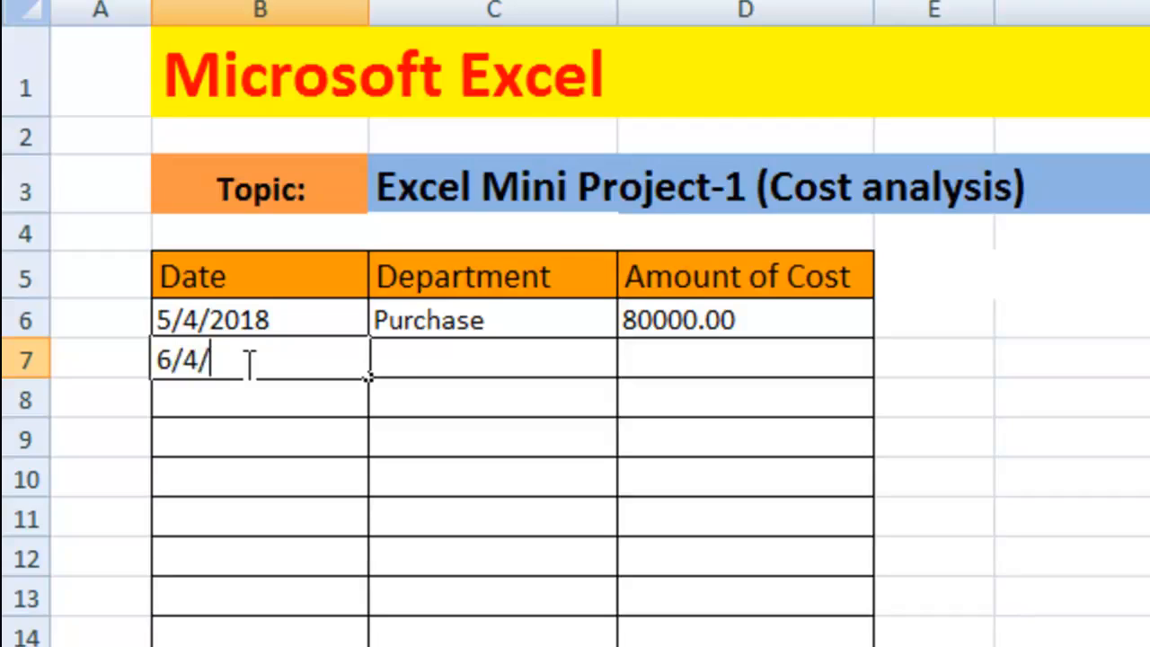
{"action": "type", "text": "2018"}
{"action": "key", "text": "Tab"}
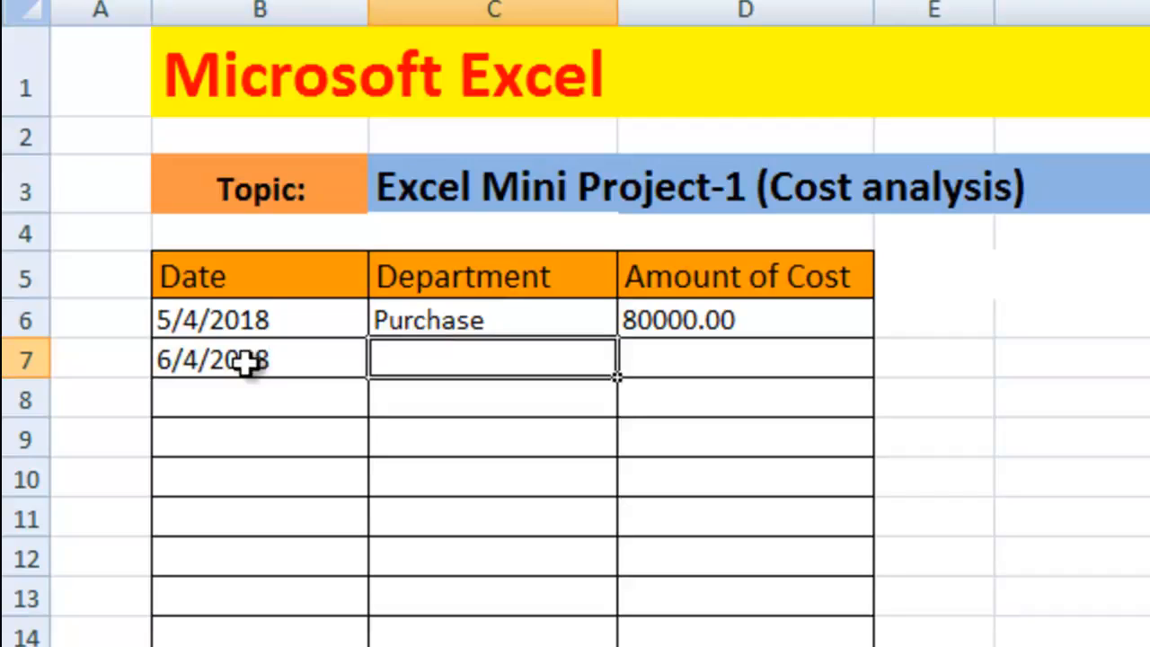
Enter "Mareting" as the second record's department in C7.
{"action": "type", "text": "Mar"}
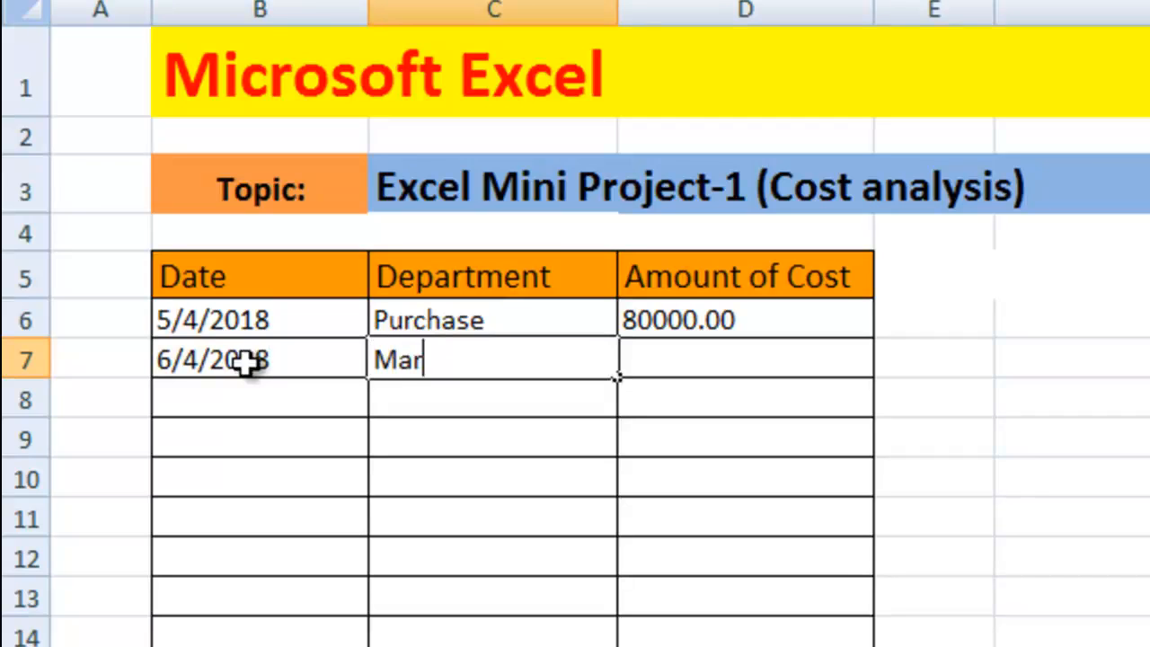
{"action": "type", "text": "eting"}
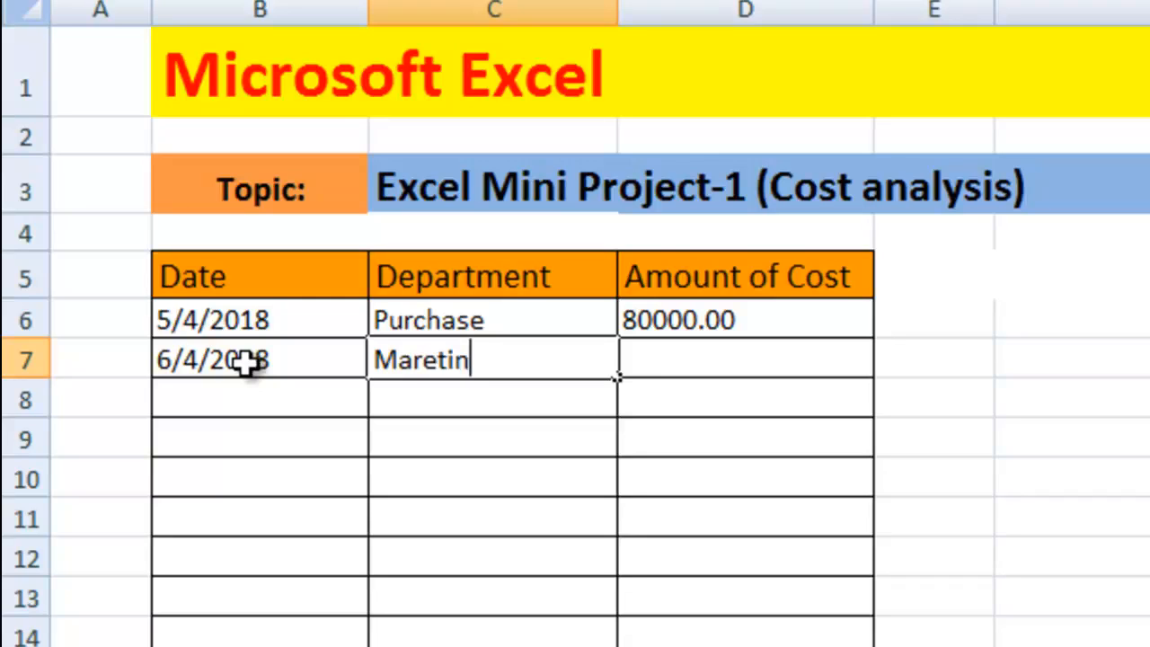
{"action": "left_click", "coordinate": [461, 463]}
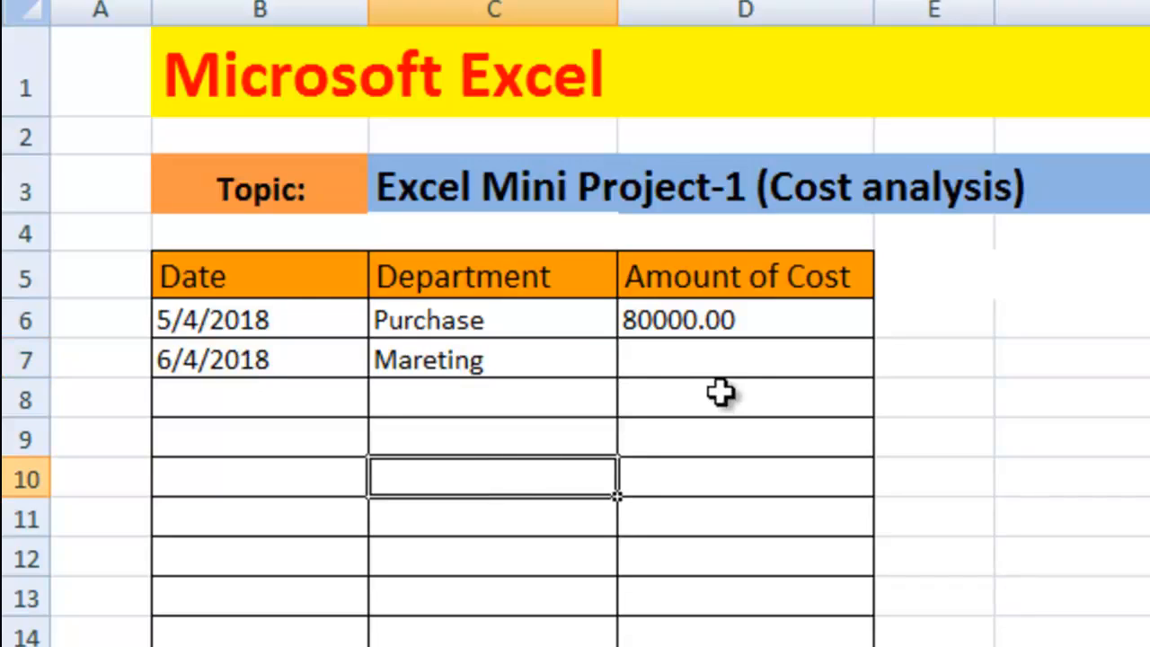
Enter 44000 as the second record's amount of cost in D7.
{"action": "left_click", "coordinate": [732, 362]}
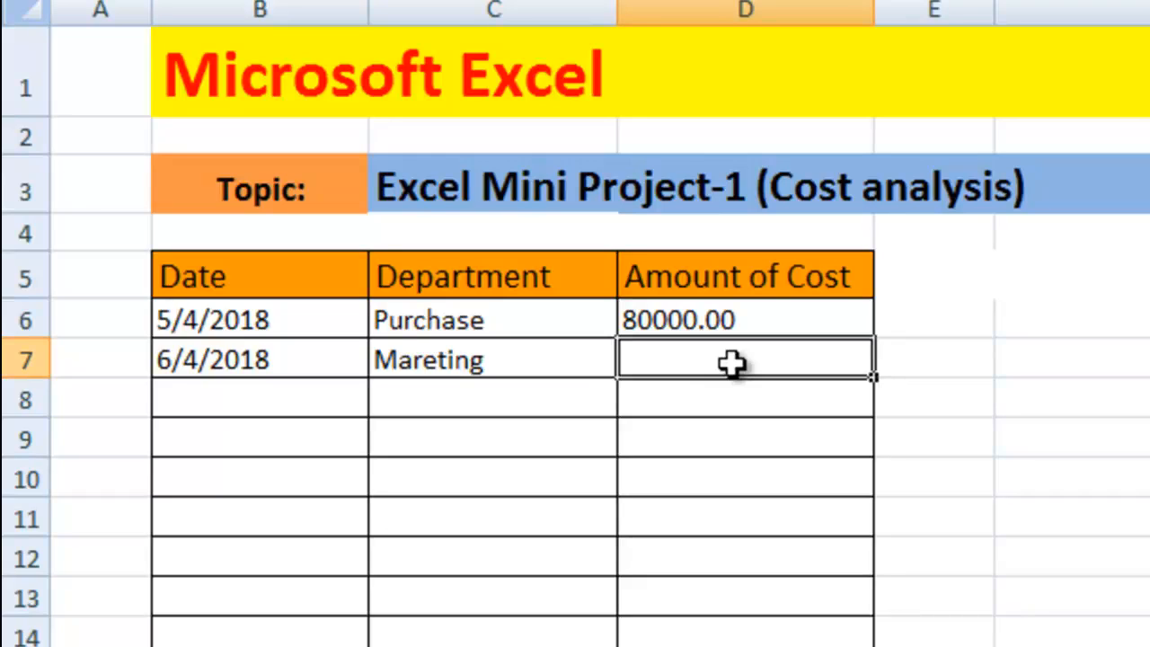
{"action": "type", "text": "44"}
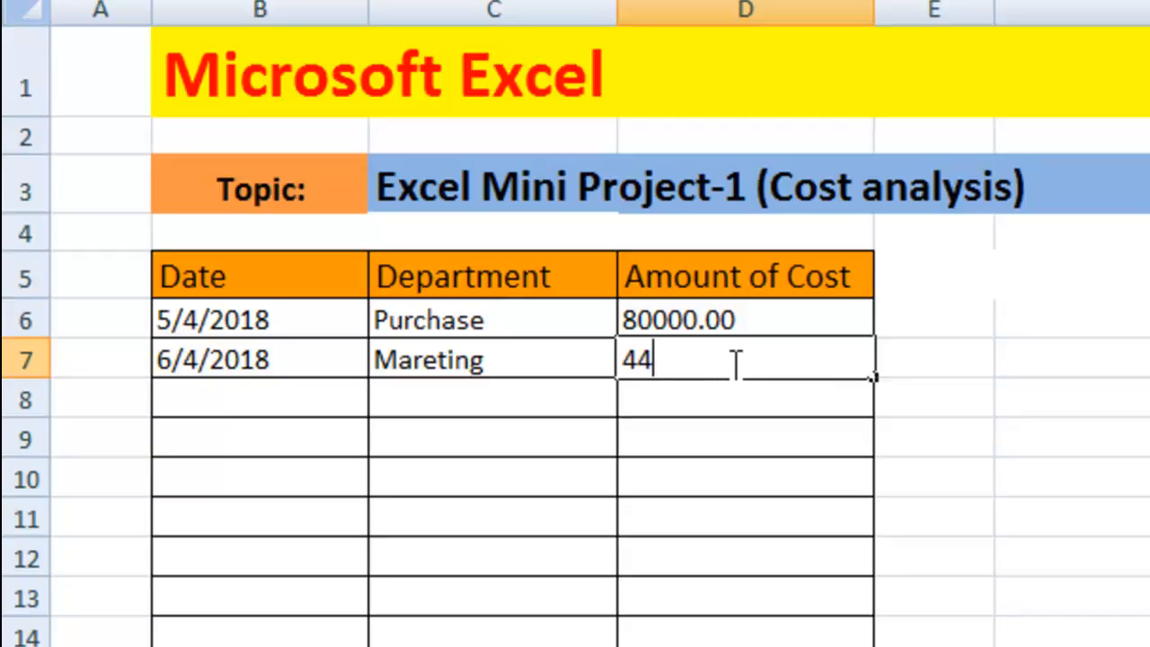
{"action": "type", "text": "000"}
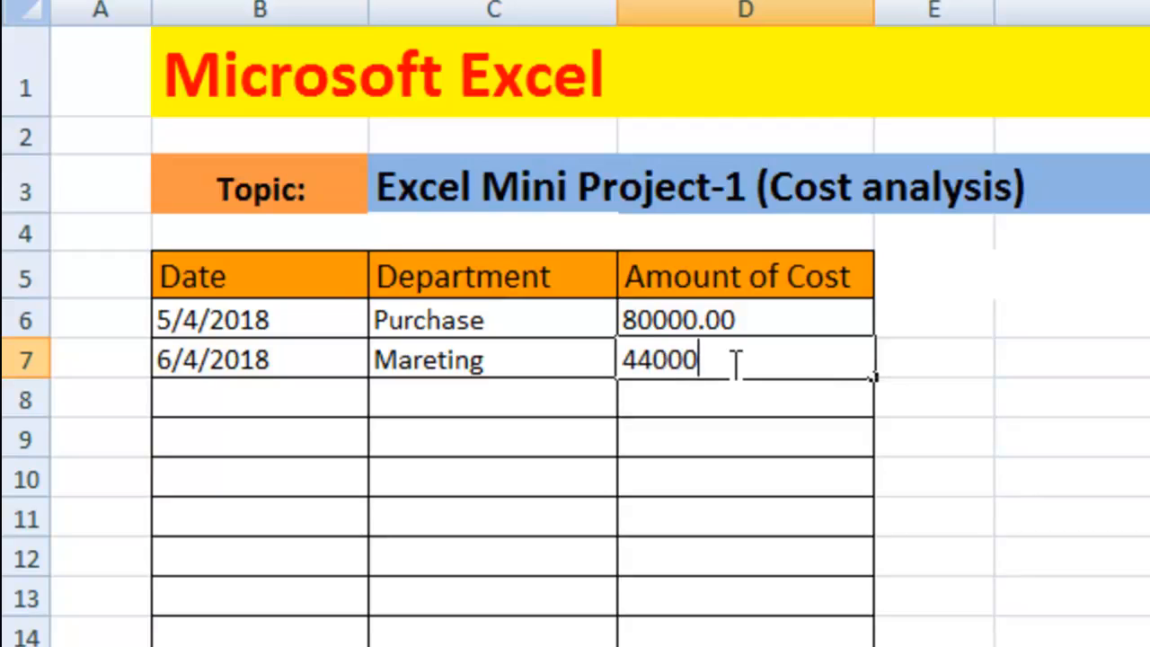
{"action": "key", "text": "Return"}
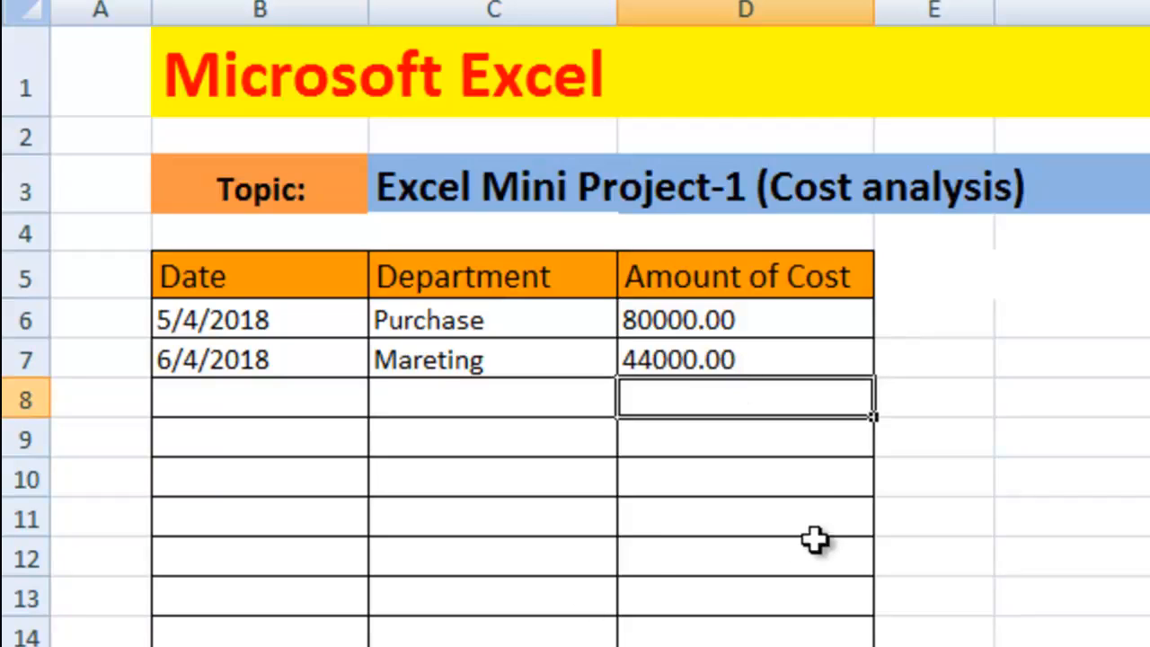
Correct the spelling of the second record's department in C7 to "Marketing".
{"action": "left_click", "coordinate": [250, 401]}
{"action": "double_click", "coordinate": [252, 401]}
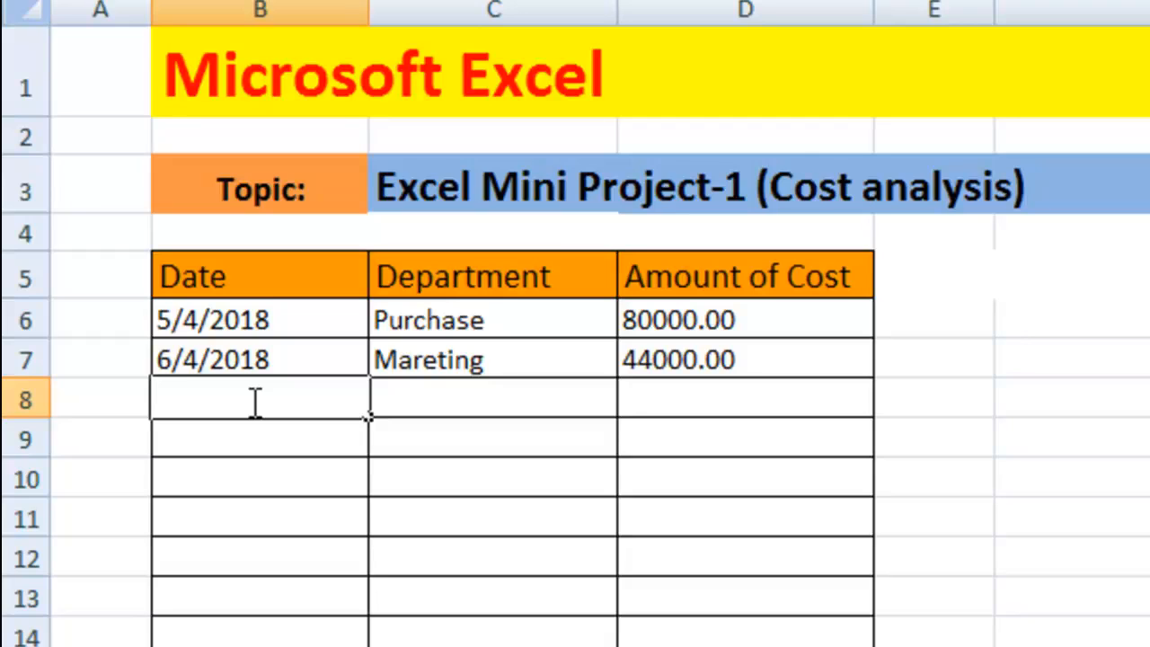
{"action": "left_click", "coordinate": [413, 357]}
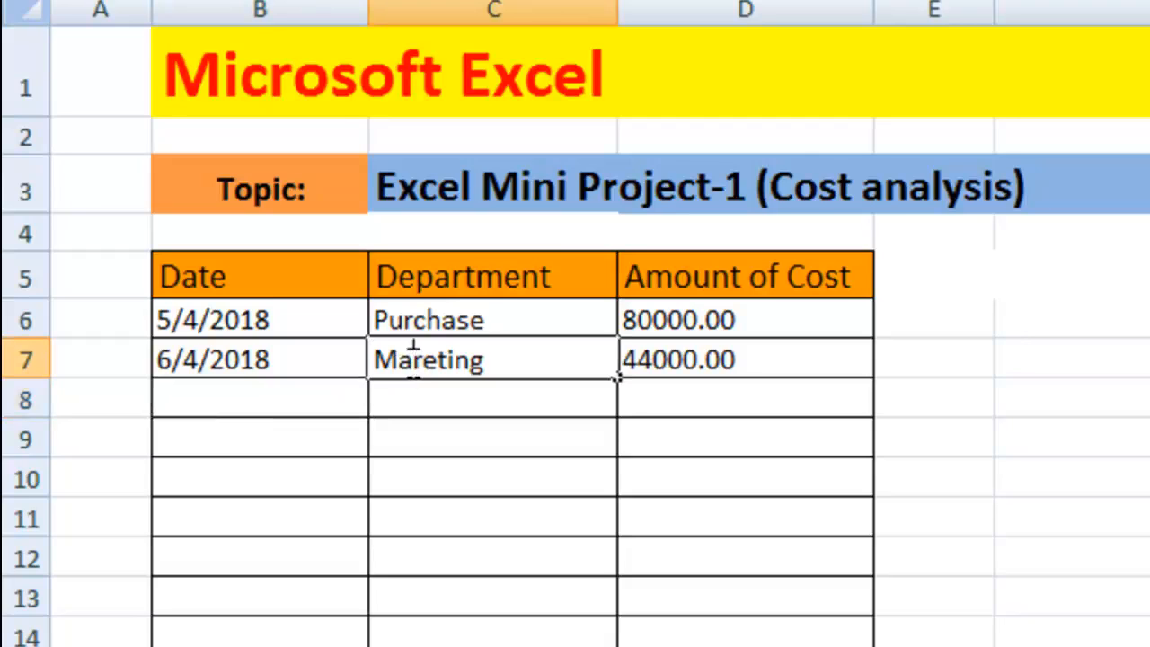
{"action": "double_click", "coordinate": [429, 361]}
{"action": "type", "text": "K"}
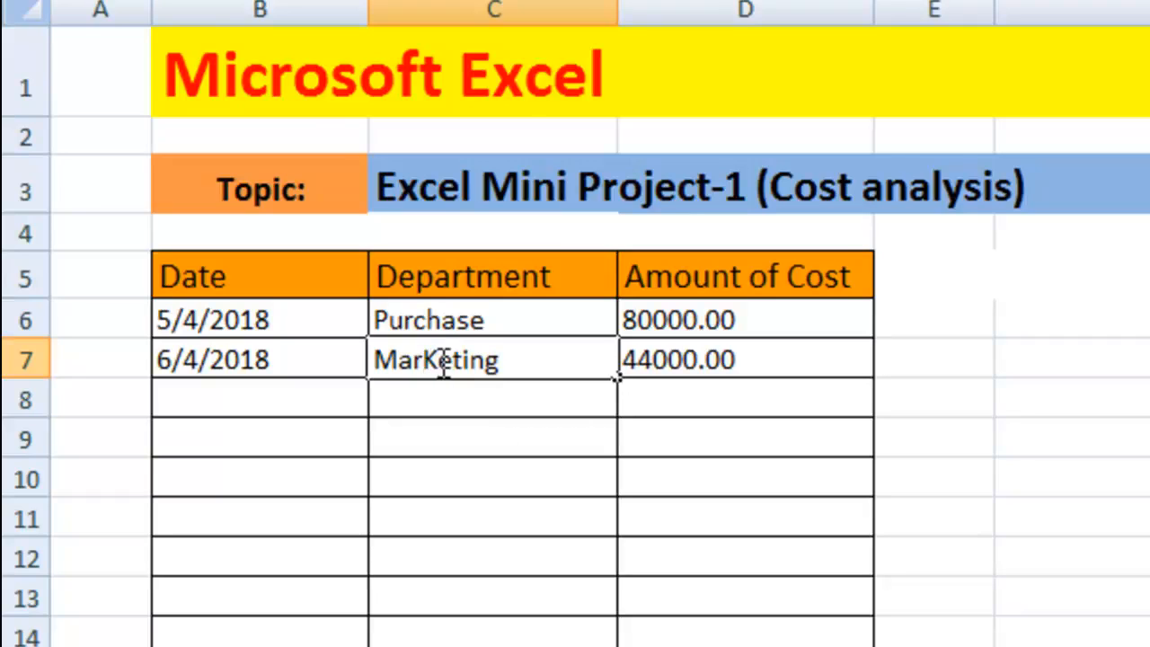
{"action": "left_click", "coordinate": [517, 449]}
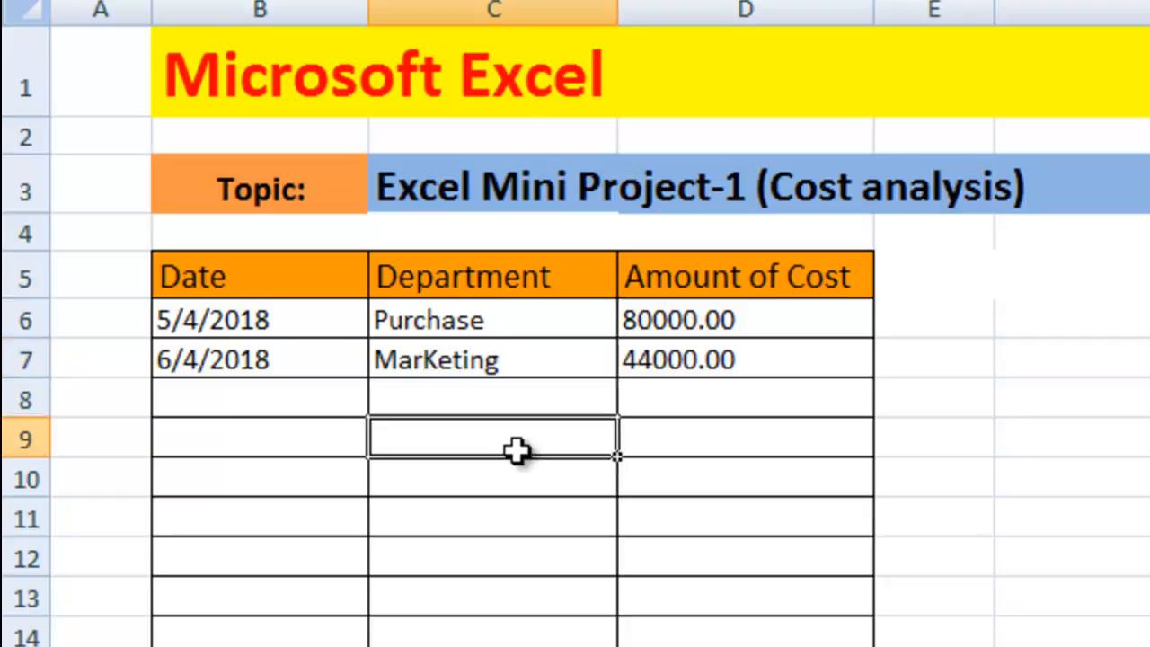
{"action": "double_click", "coordinate": [441, 359]}
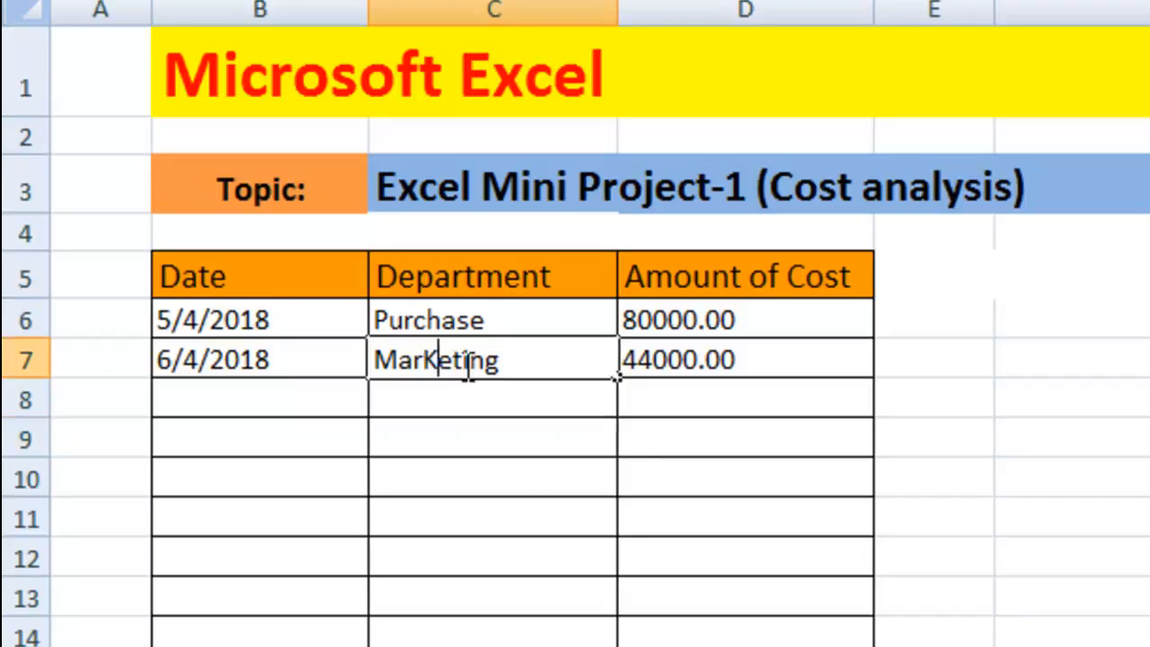
{"action": "key", "text": "BackSpace"}
{"action": "type", "text": "k"}
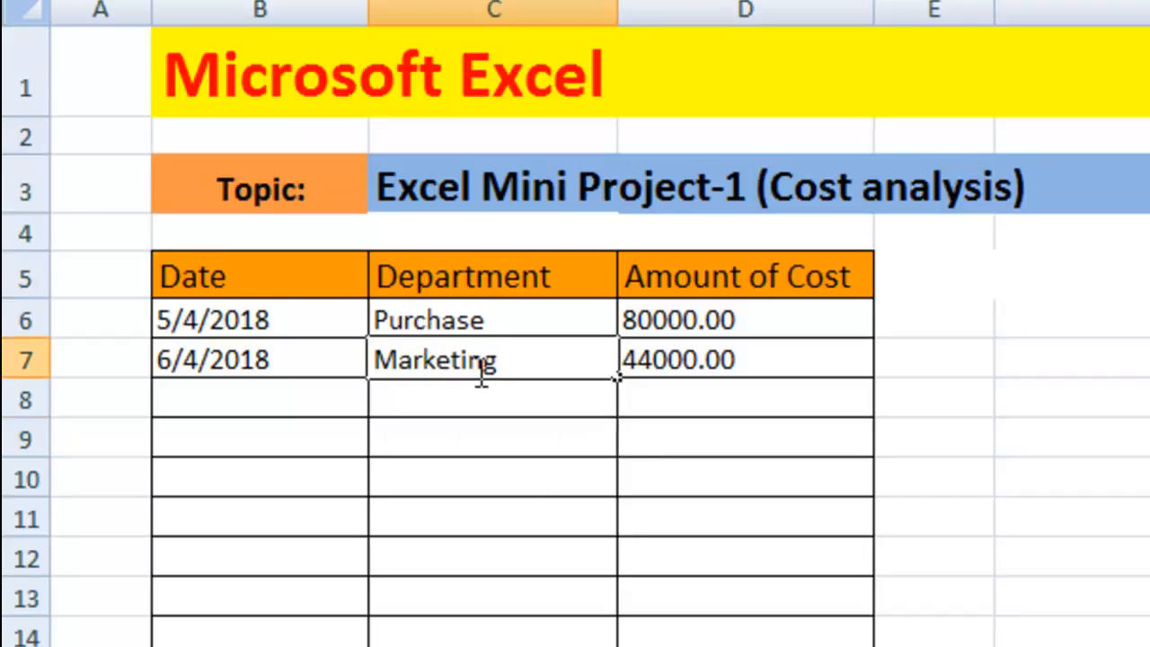
{"action": "key", "text": "Return"}
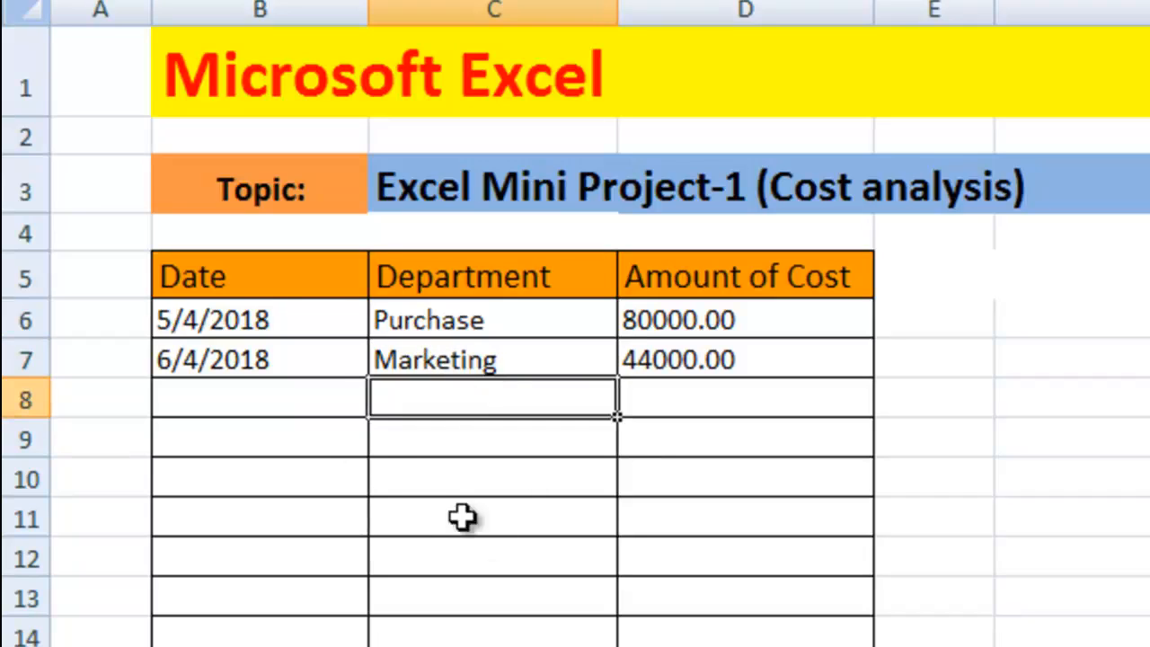
Enter the date 7/4/2018 in B8 for the third record.
{"action": "double_click", "coordinate": [266, 398]}
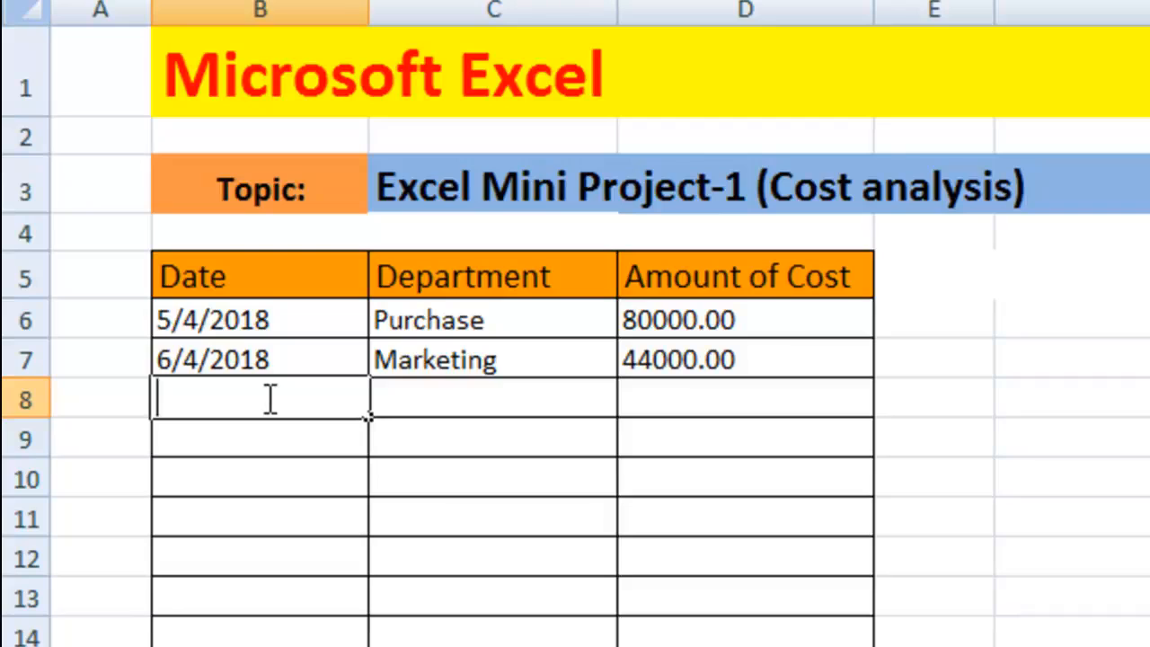
{"action": "type", "text": "7/"}
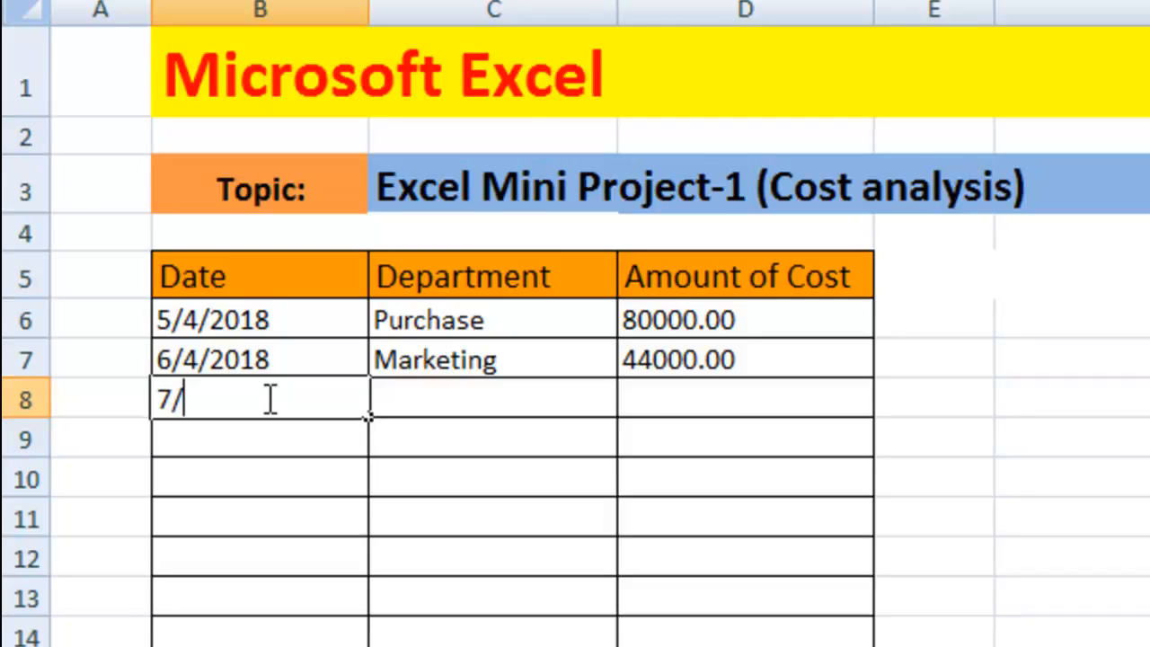
{"action": "type", "text": "4/2018"}
{"action": "key", "text": "Tab"}
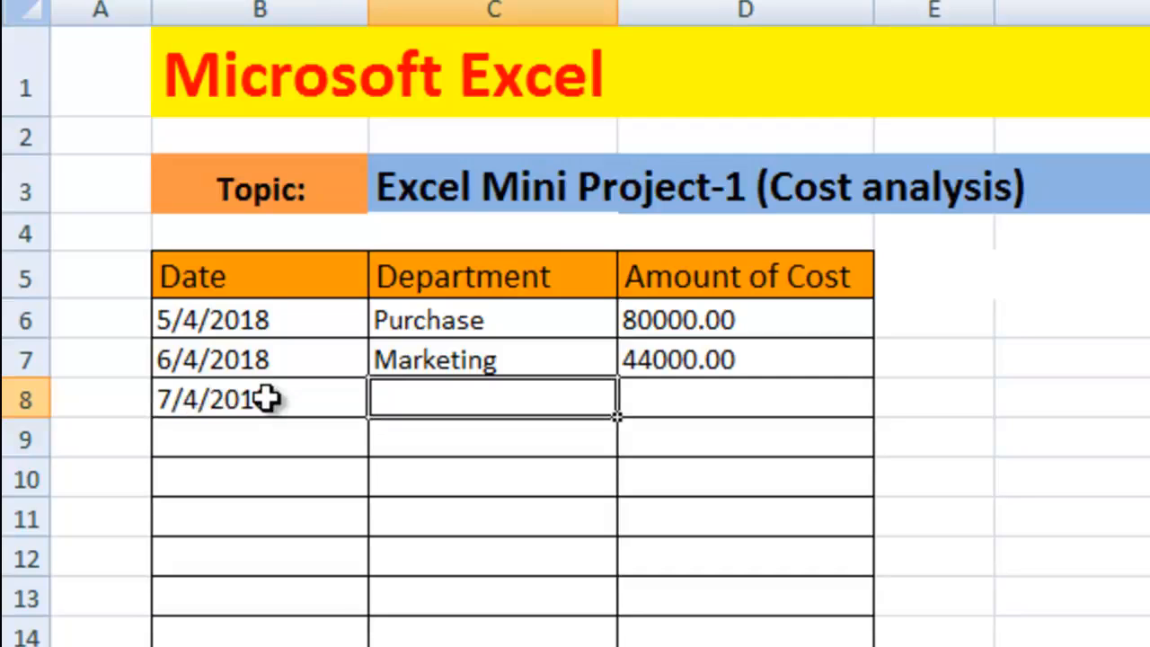
Enter "Sales" as the third record's department in C8.
{"action": "type", "text": "Sale"}
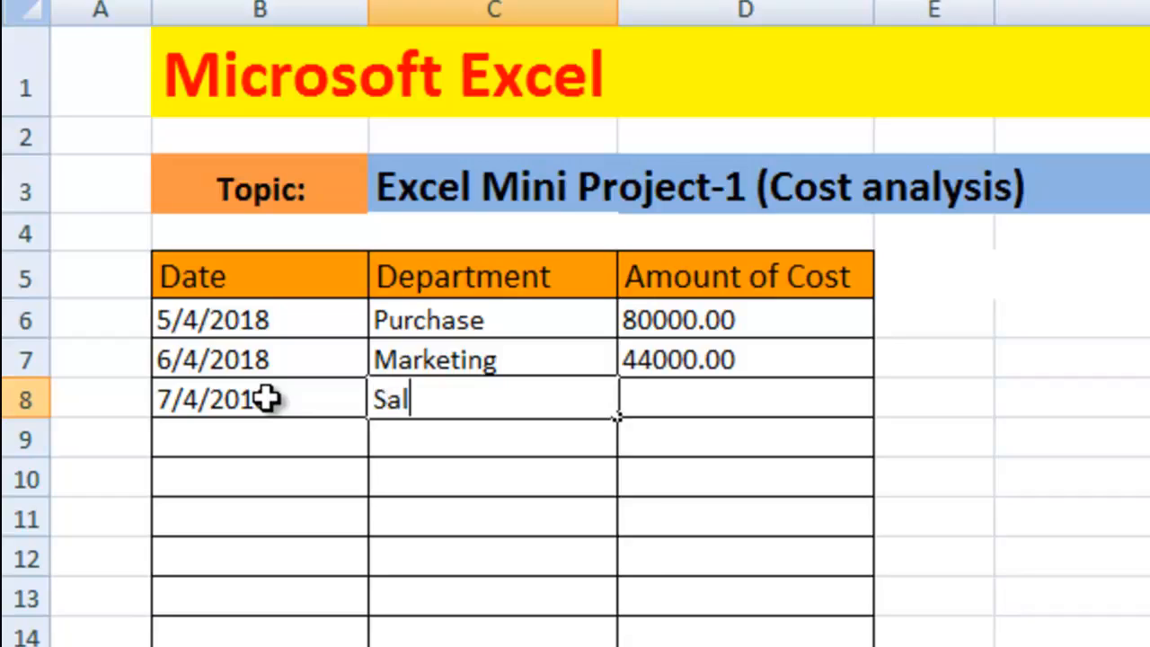
{"action": "key", "text": "BackSpace"}
{"action": "type", "text": "es"}
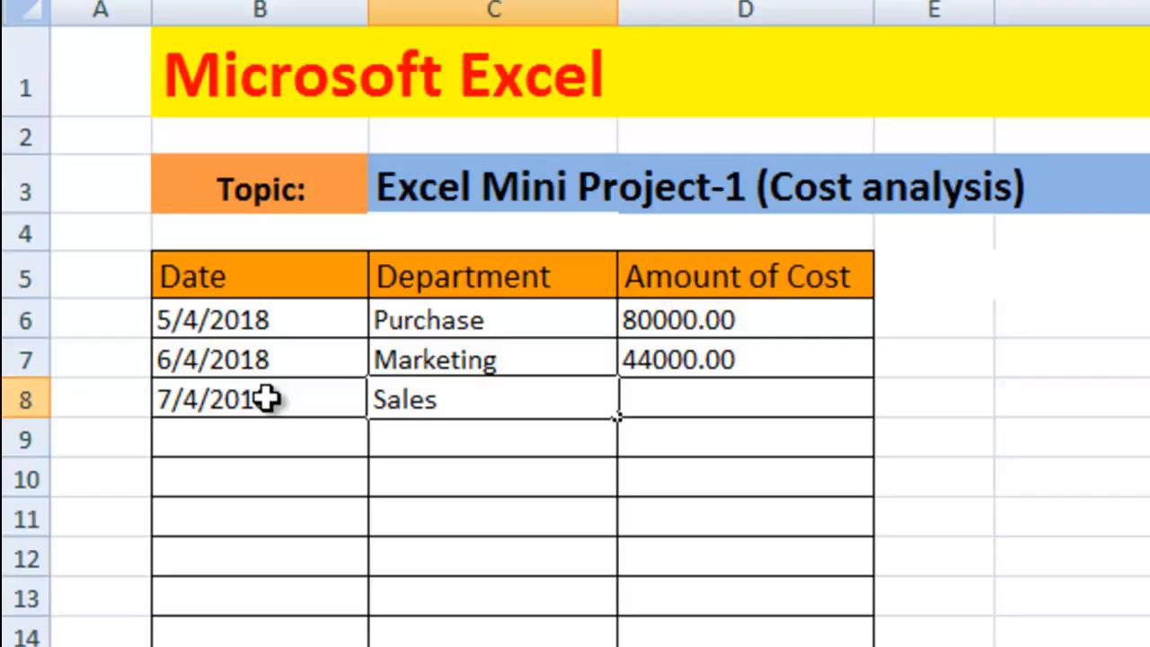
{"action": "key", "text": "Tab"}
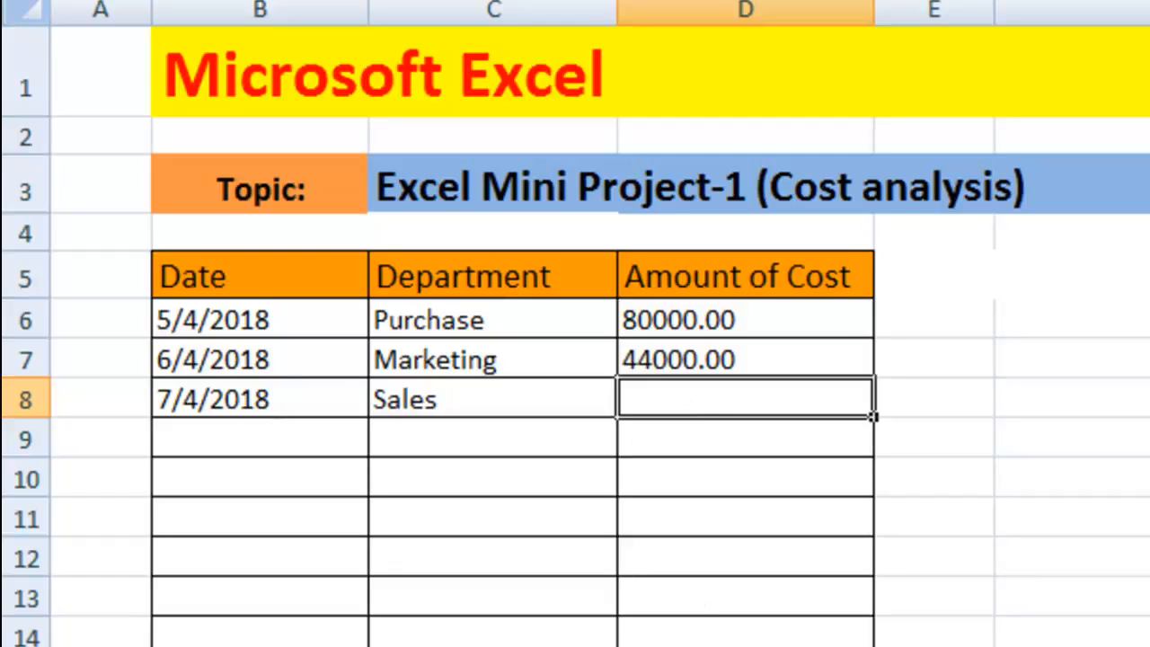
Enter 50000 as the amount of cost for the Sales department in D8.
{"action": "type", "text": "5000"}
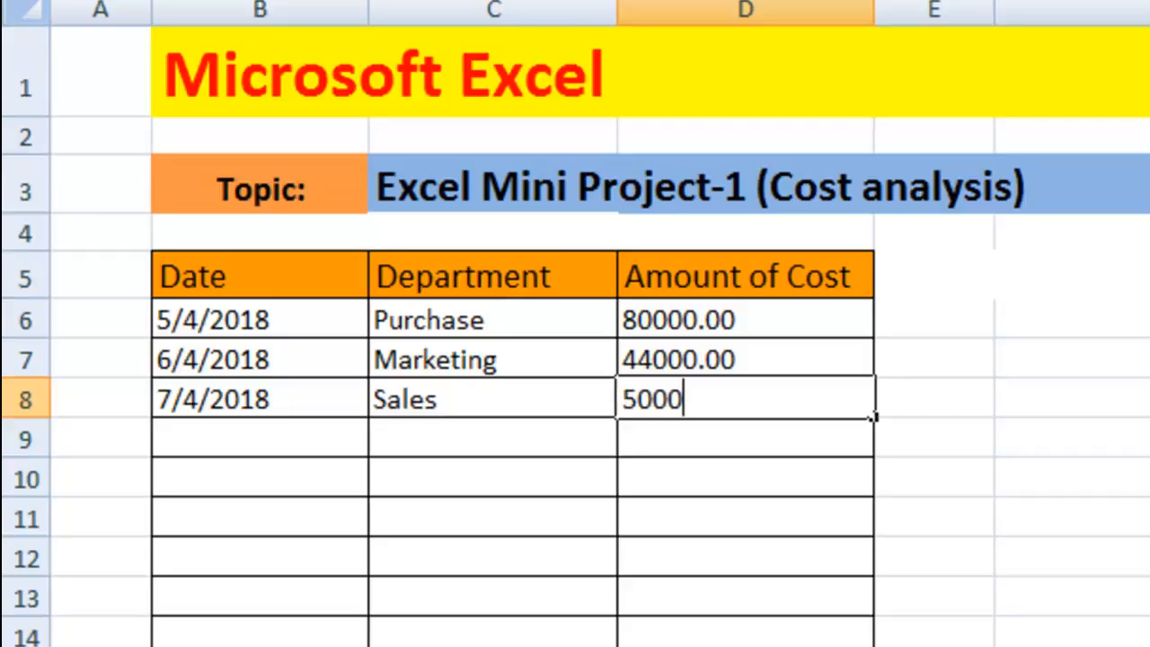
{"action": "type", "text": "0"}
{"action": "key", "text": "Return"}
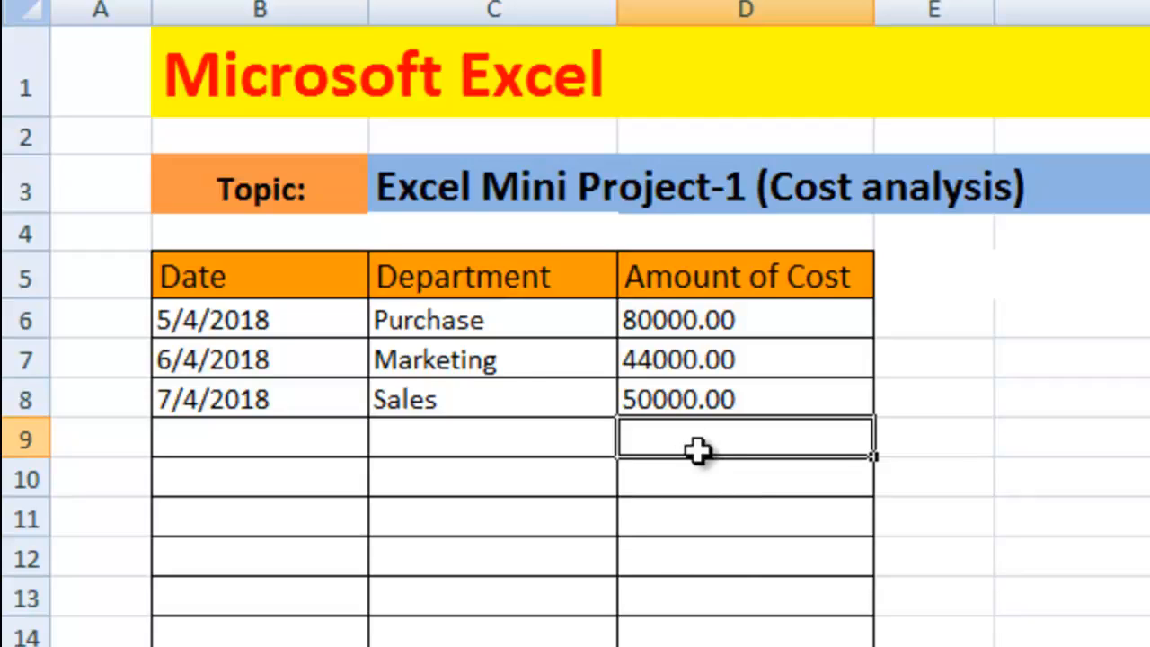
Insert a Stacked Column in 3-D chart from the Amount of Cost header and its three values in D5:D8.
{"action": "left_click", "coordinate": [643, 272]}
{"action": "left_click_drag", "start_coordinate": [726, 299], "coordinate": [749, 396]}
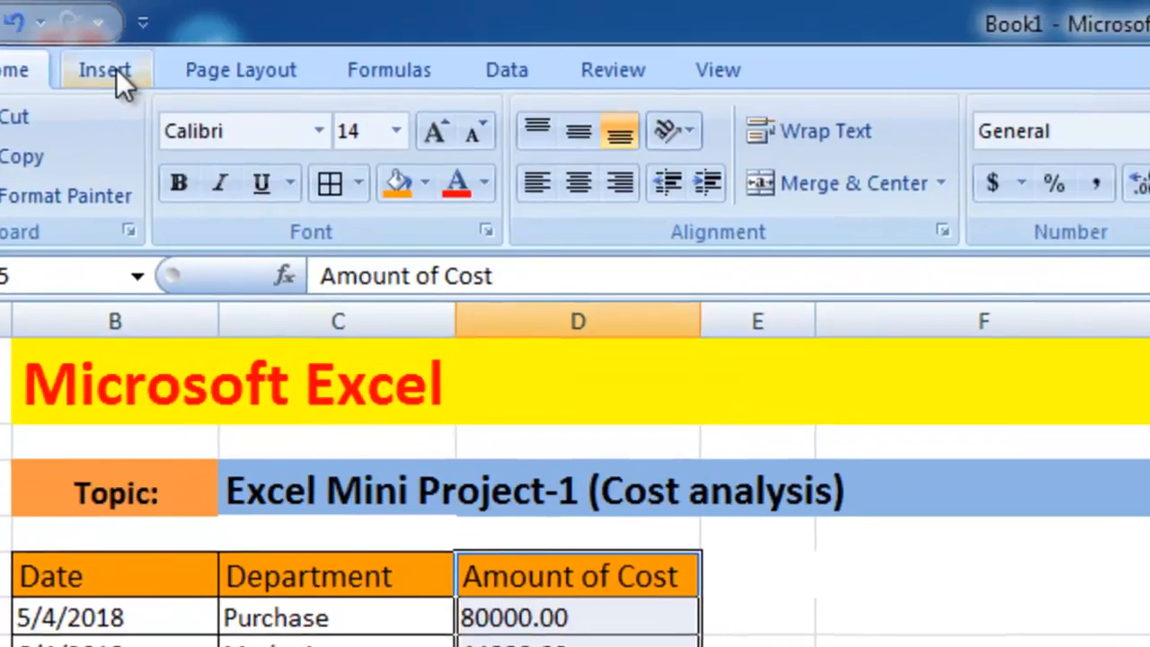
{"action": "left_click", "coordinate": [116, 69]}
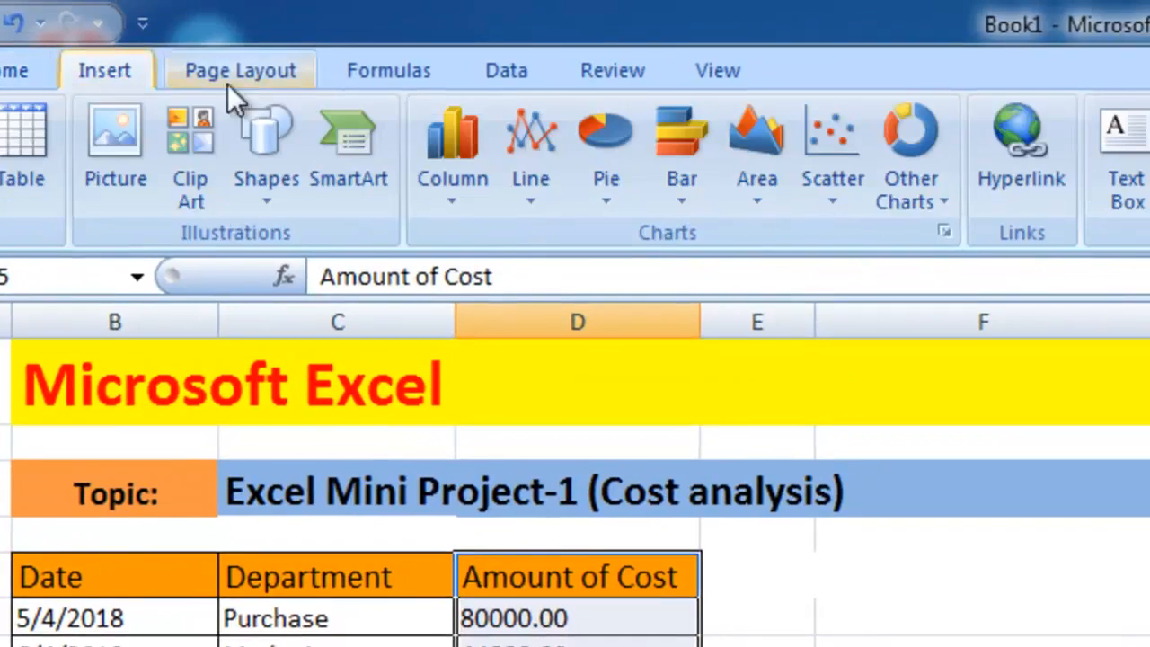
{"action": "left_click", "coordinate": [449, 148]}
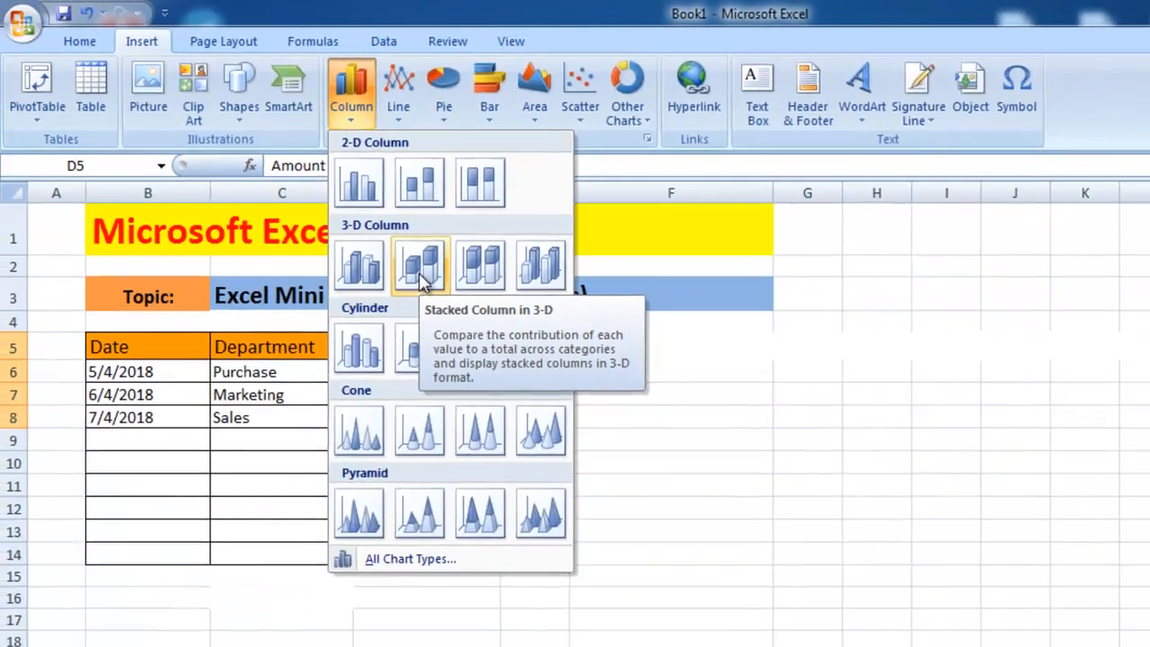
{"action": "left_click", "coordinate": [421, 269]}
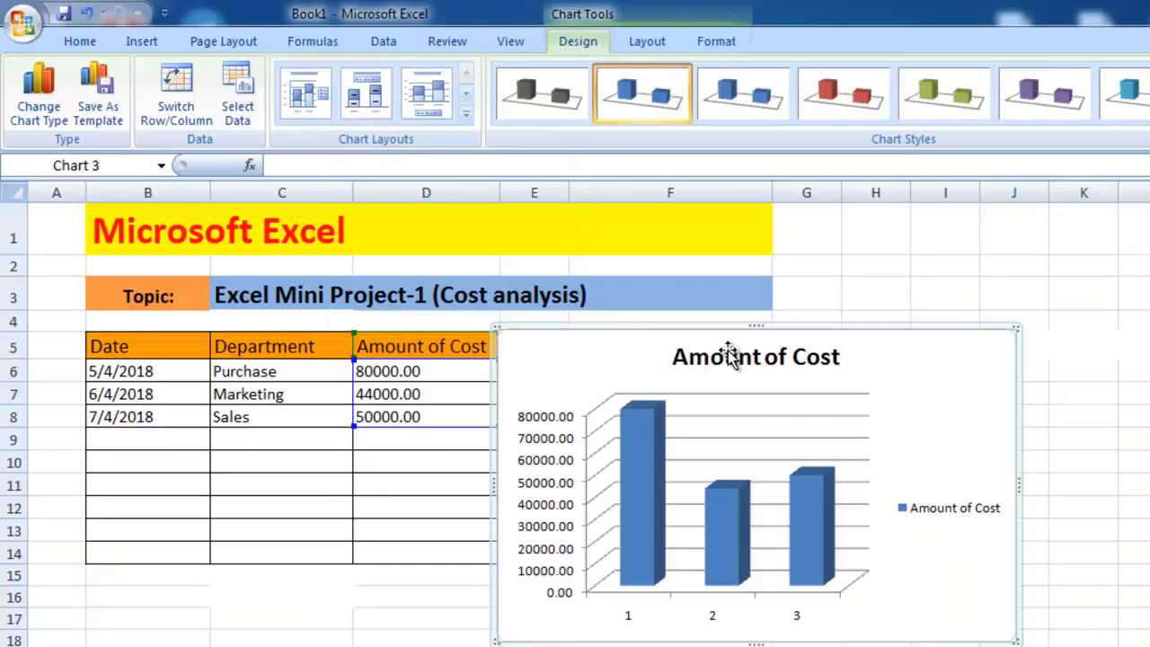
{"action": "left_click", "coordinate": [689, 352]}
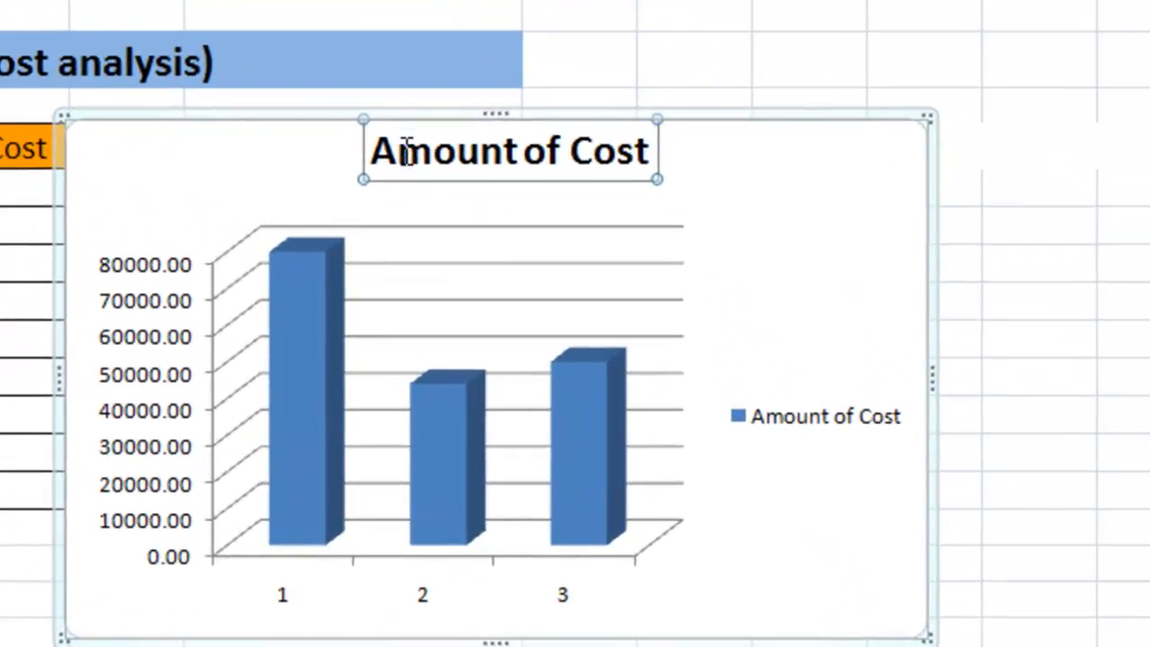
{"action": "left_click", "coordinate": [668, 351]}
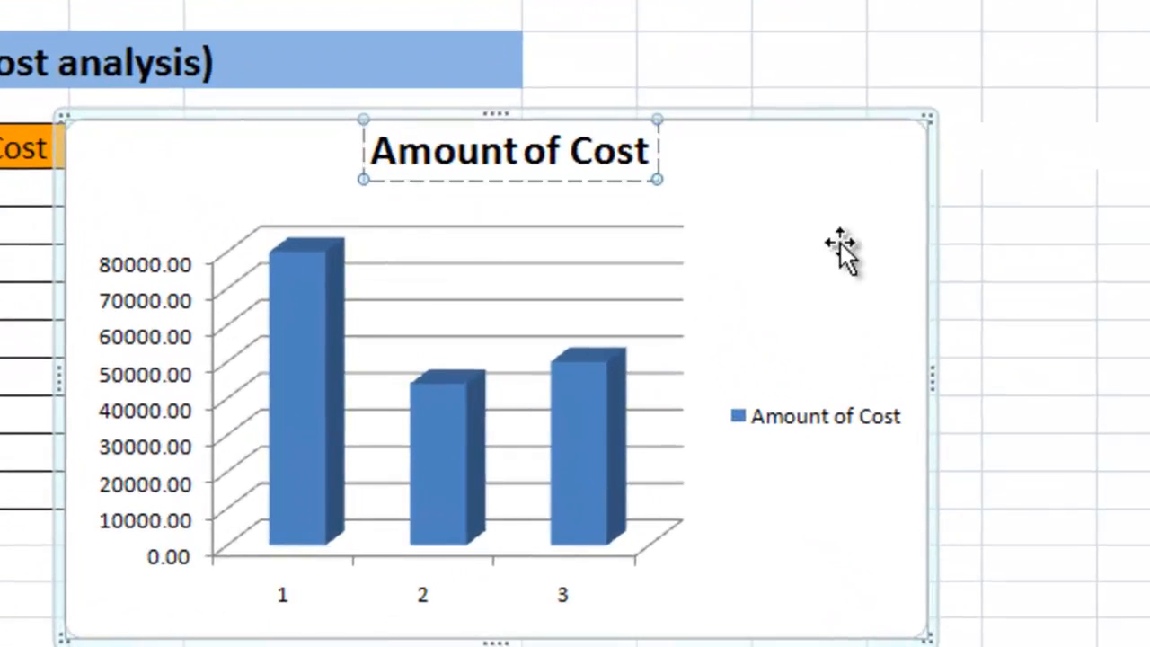
{"action": "left_click", "coordinate": [1142, 280]}
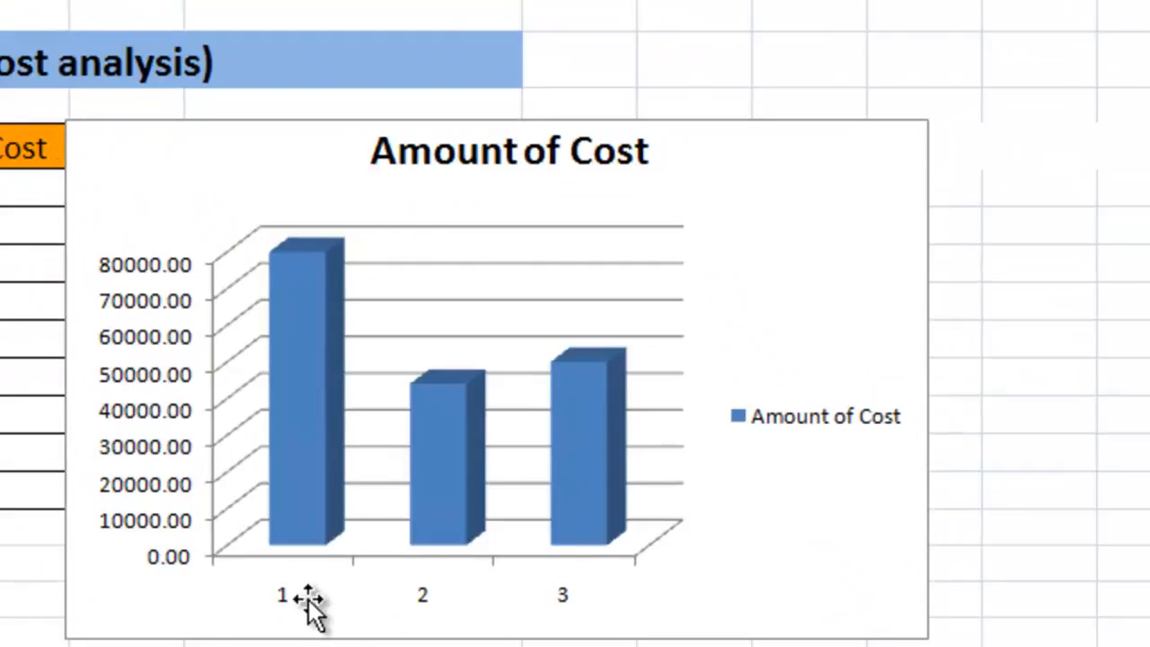